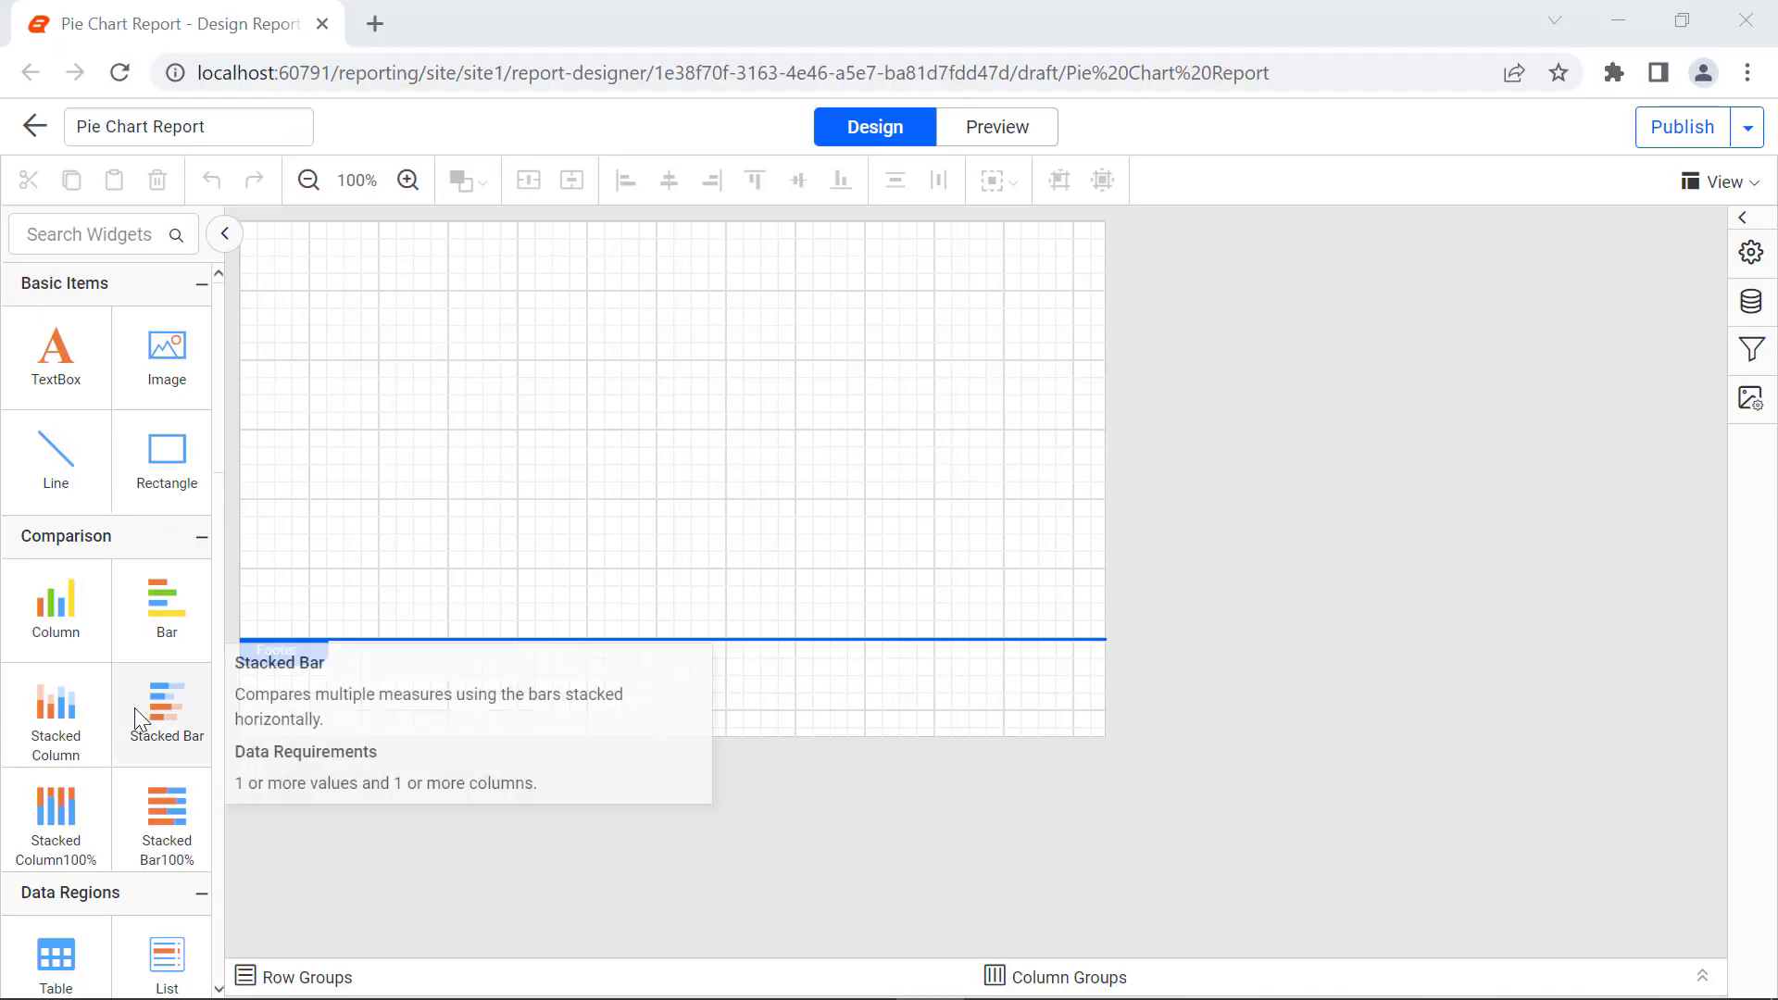
Step: Add a pie chart at the upper-left corner of the report body
scroll(135, 707, "down", 5)
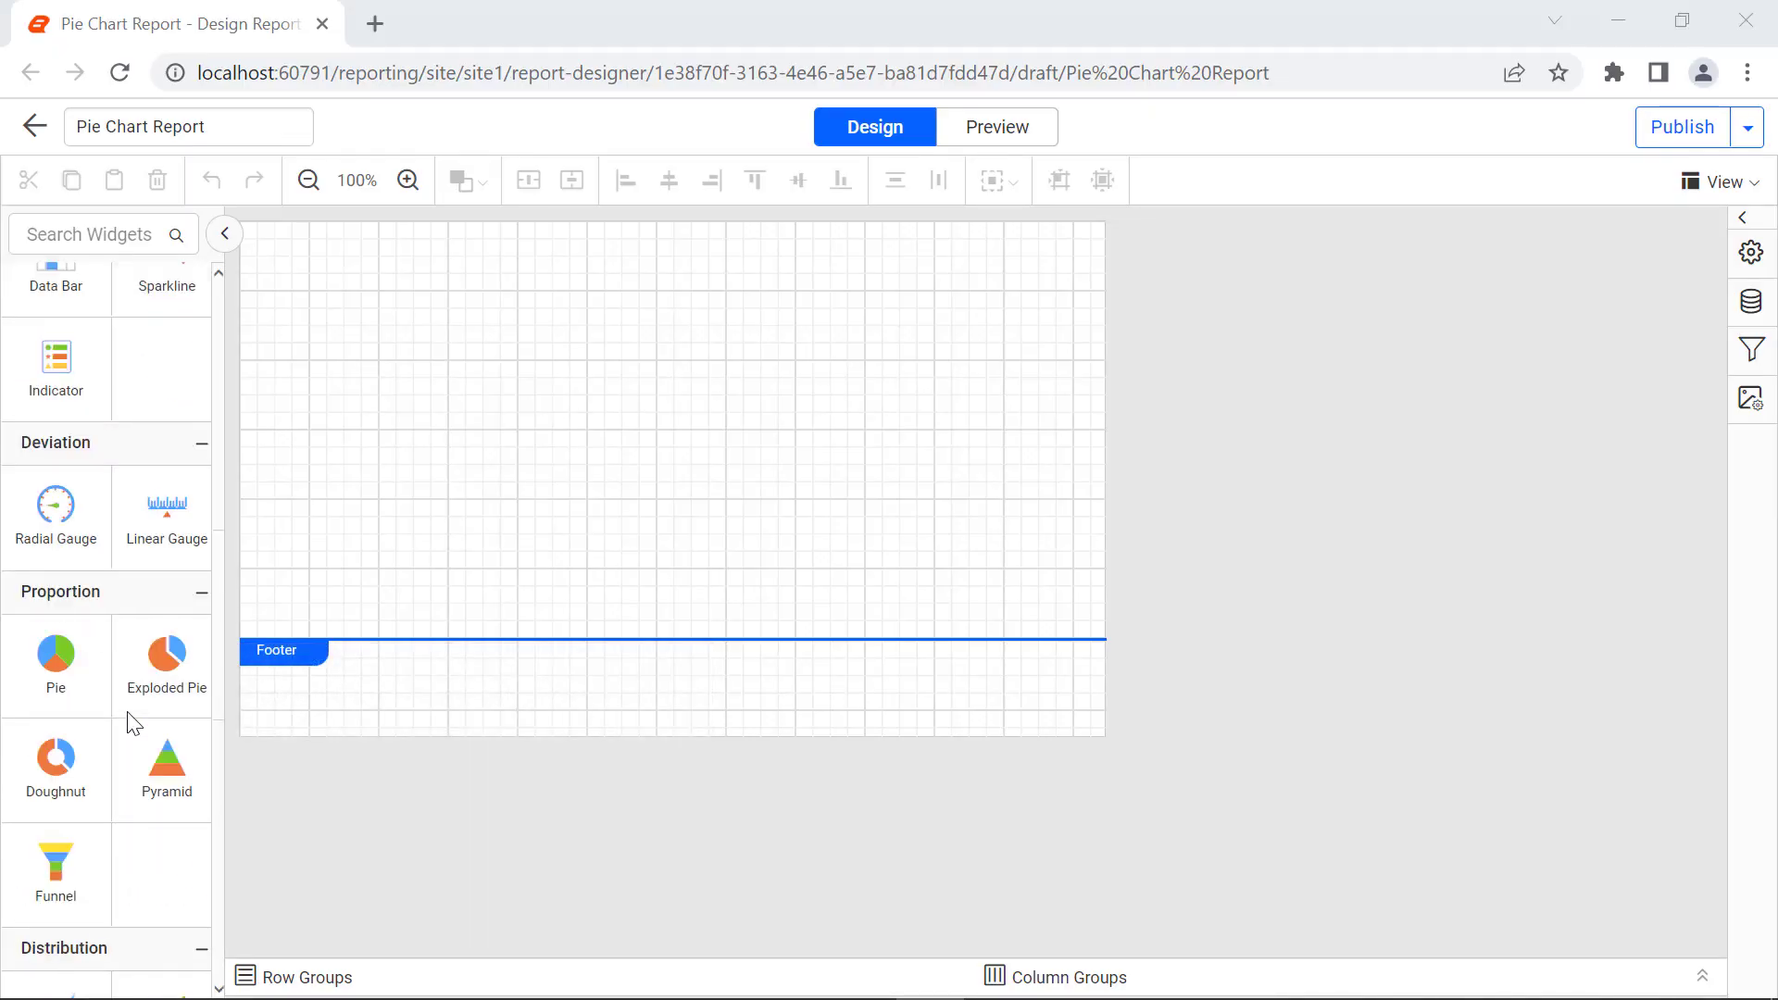
left_click_drag(55, 653, 255, 242)
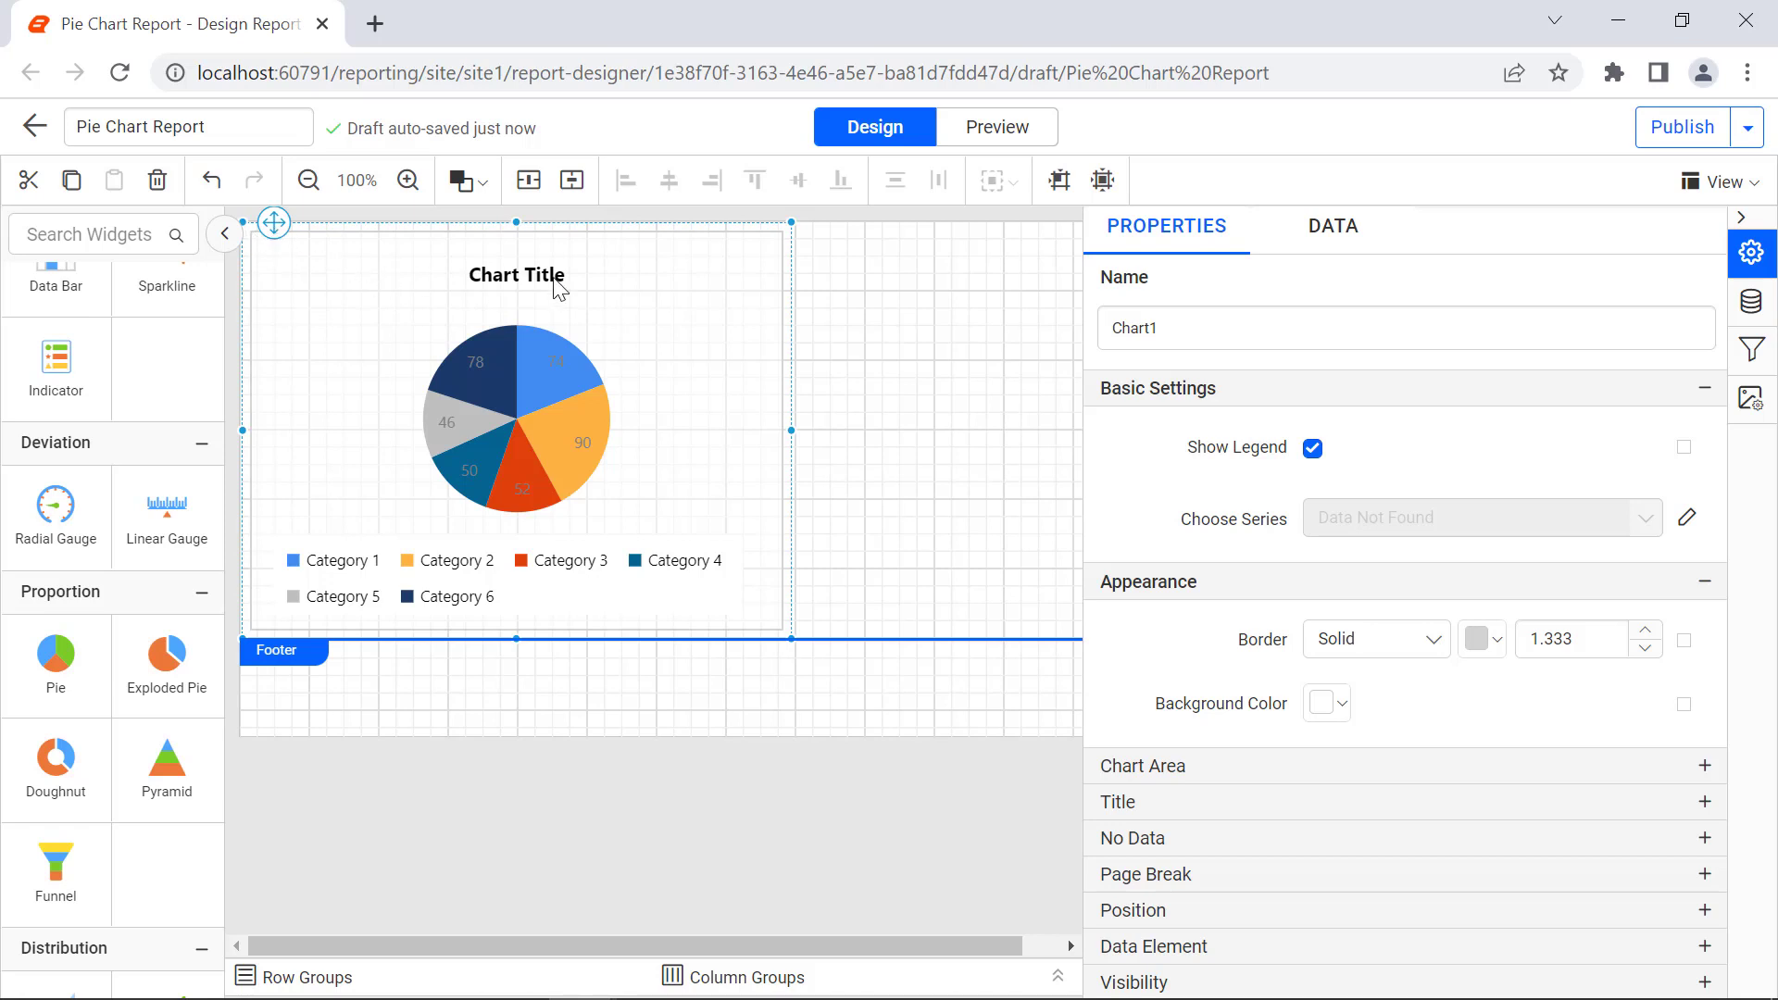
Step: Insert a pie chart from the empty area of the report body
right_click(877, 276)
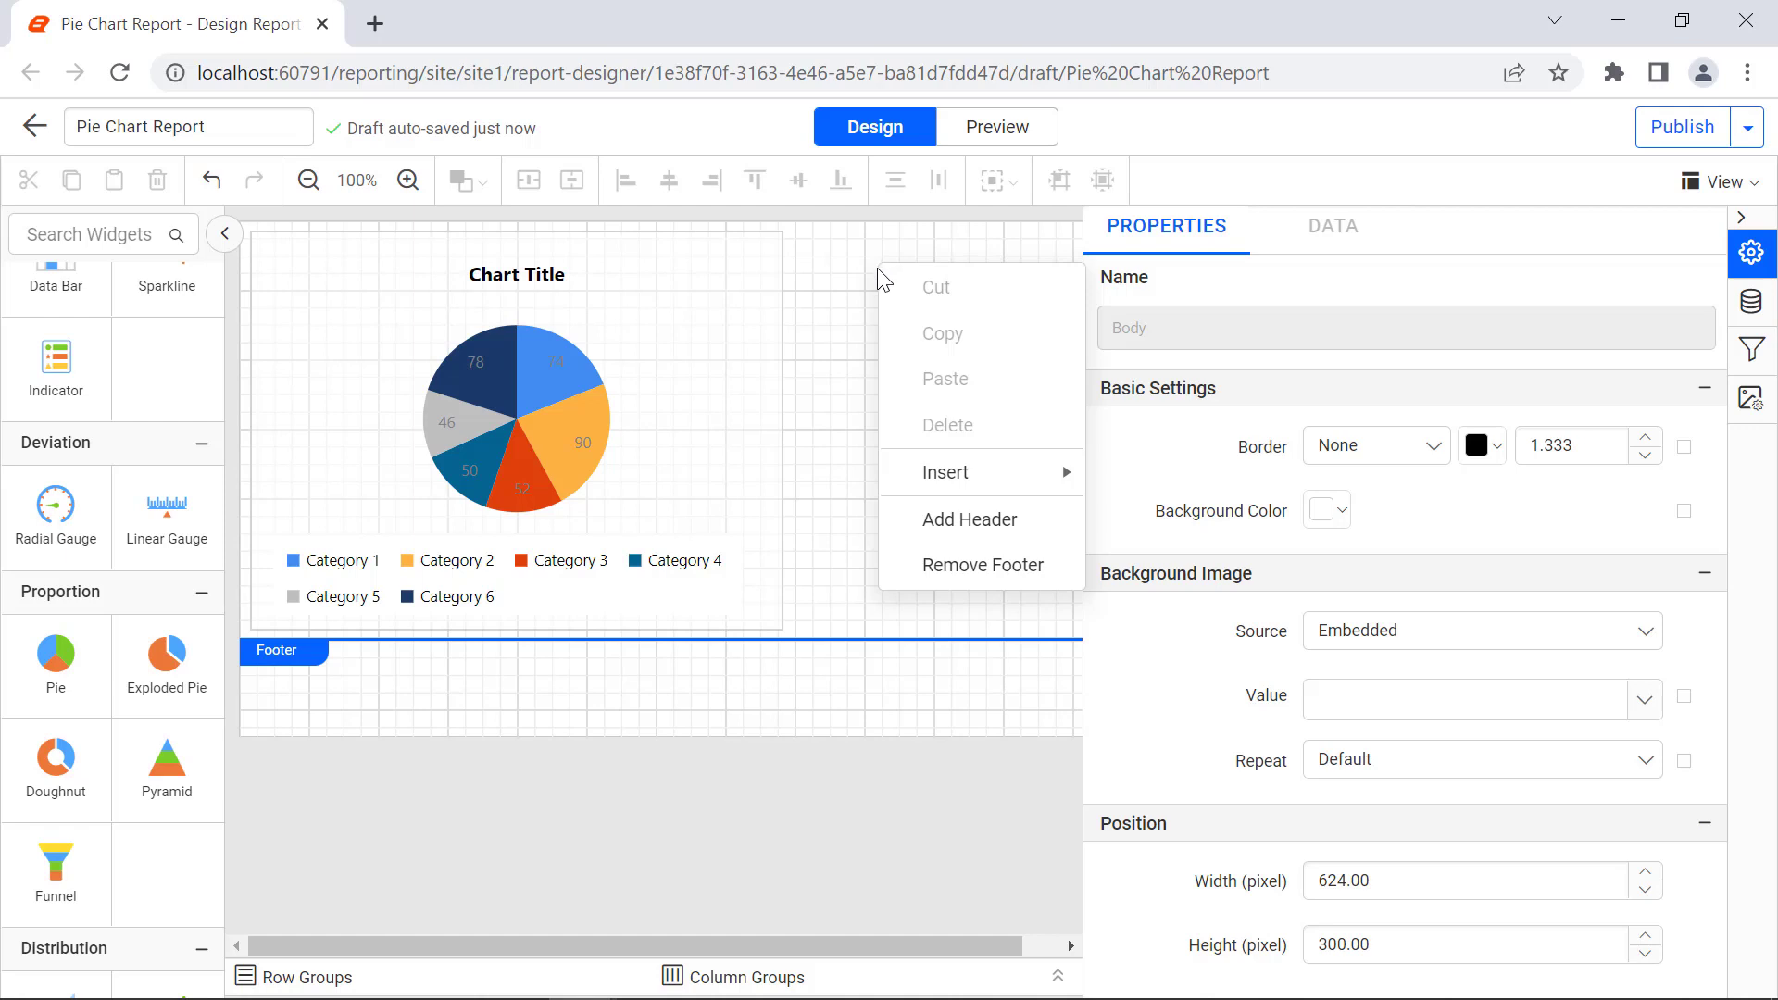
mouse_move(954, 480)
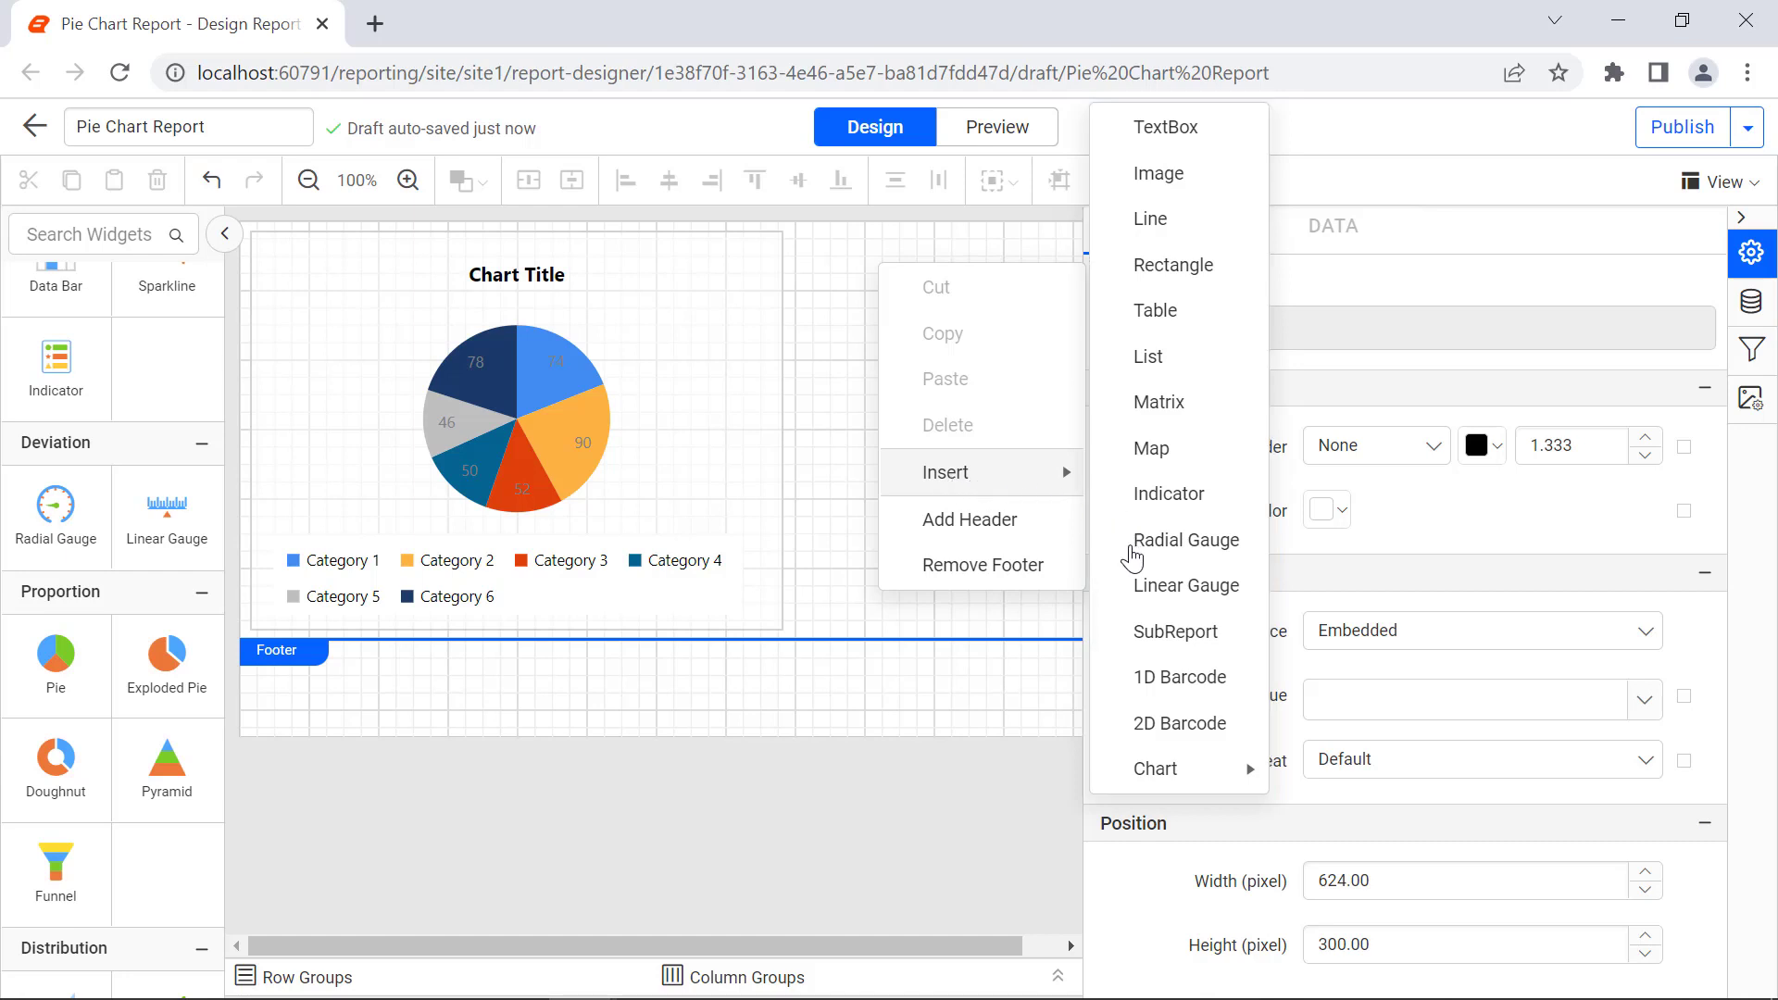
mouse_move(1153, 762)
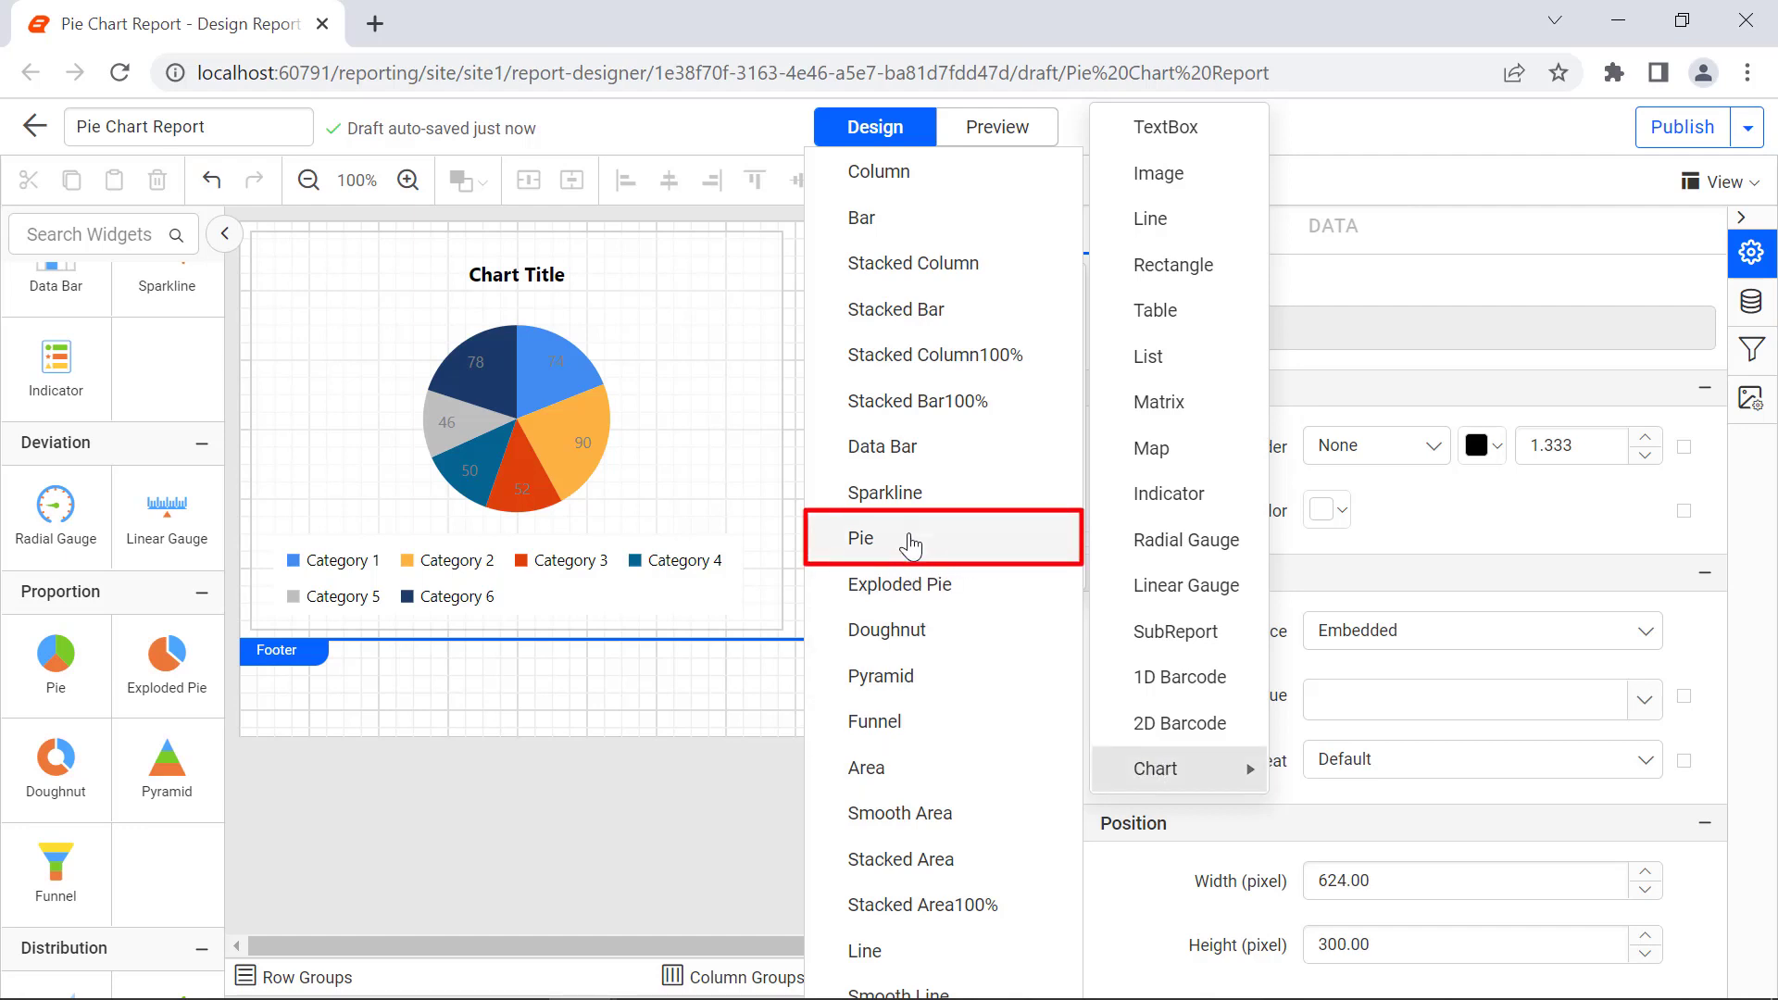
left_click(910, 547)
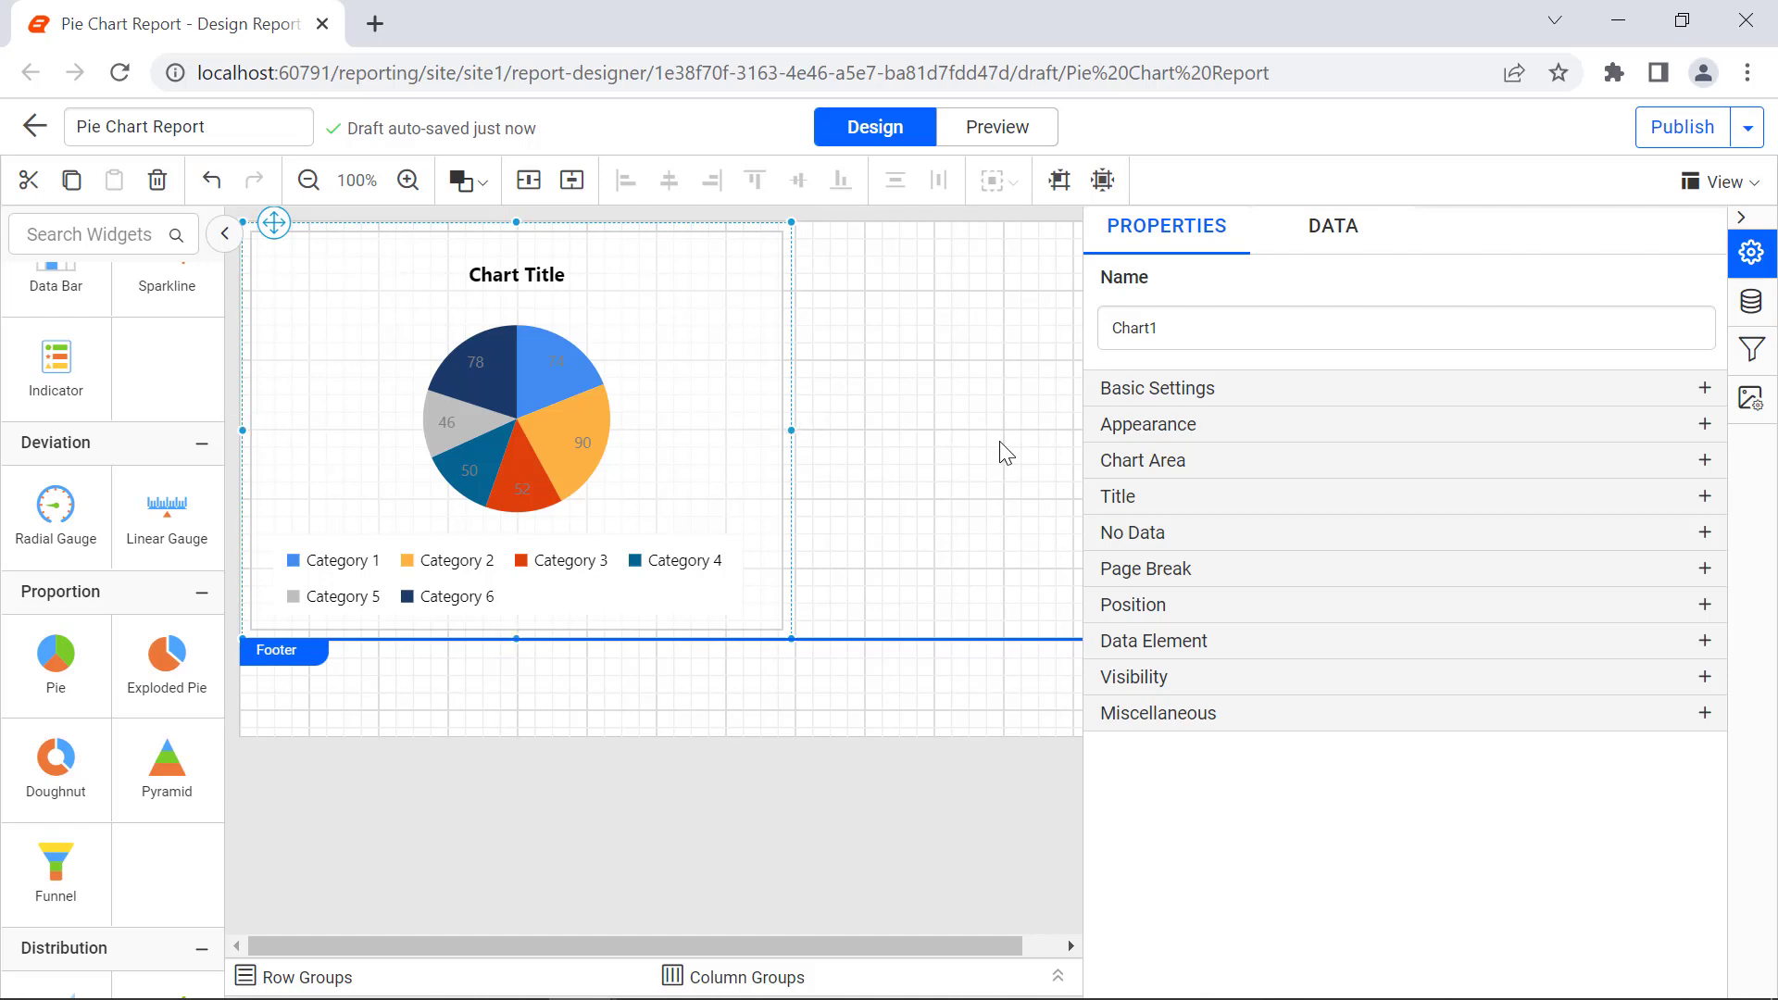
Step: Enlarge the pie chart to span the report body's width and assign the Usage measure as its Y value
left_click_drag(791, 639, 1167, 742)
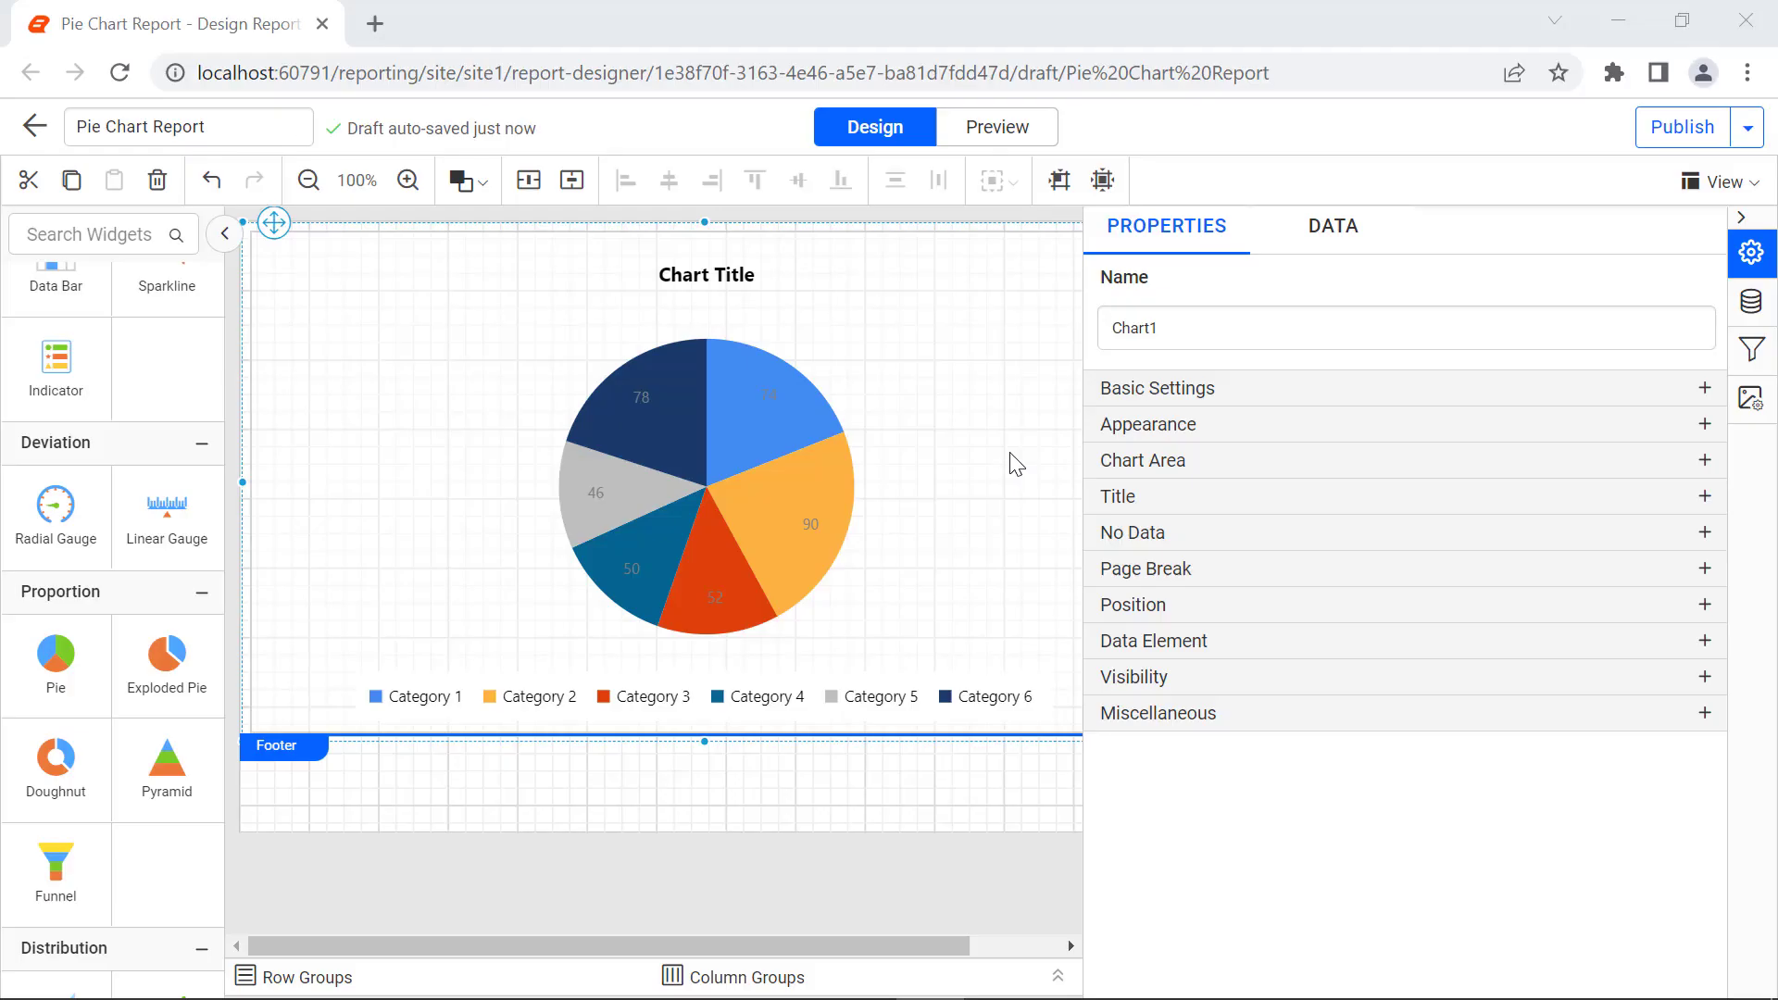
left_click(1345, 260)
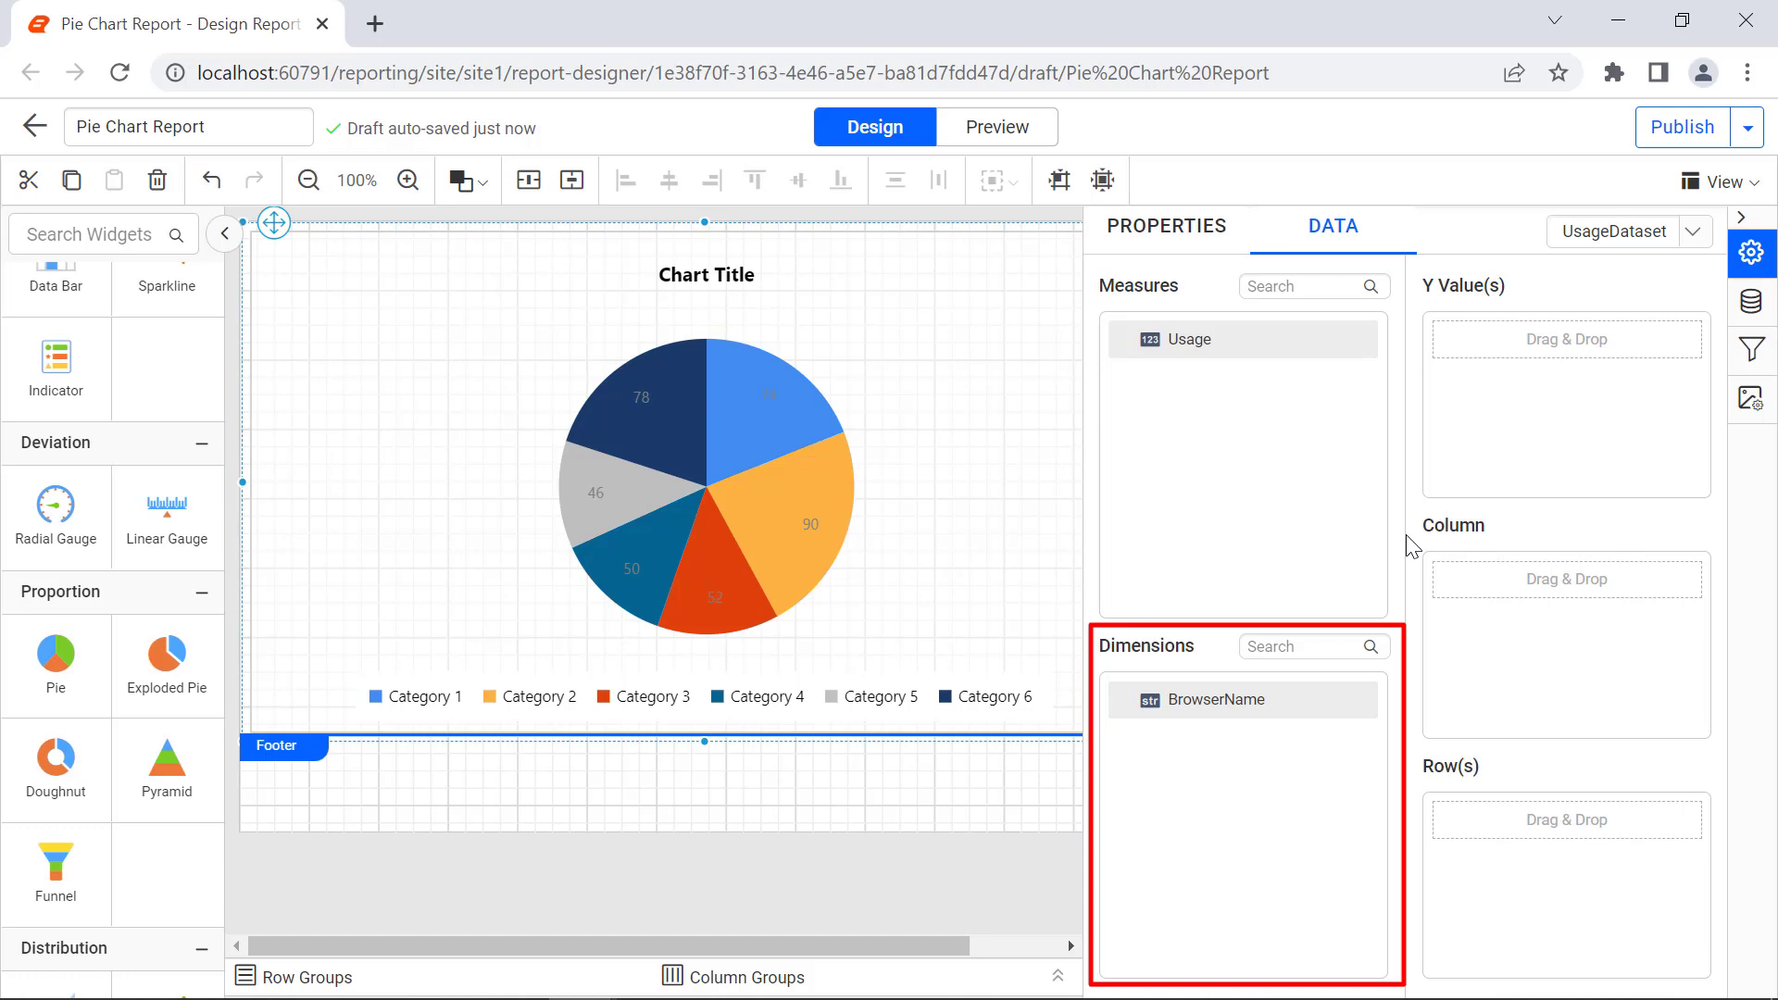
left_click_drag(1341, 345, 1438, 345)
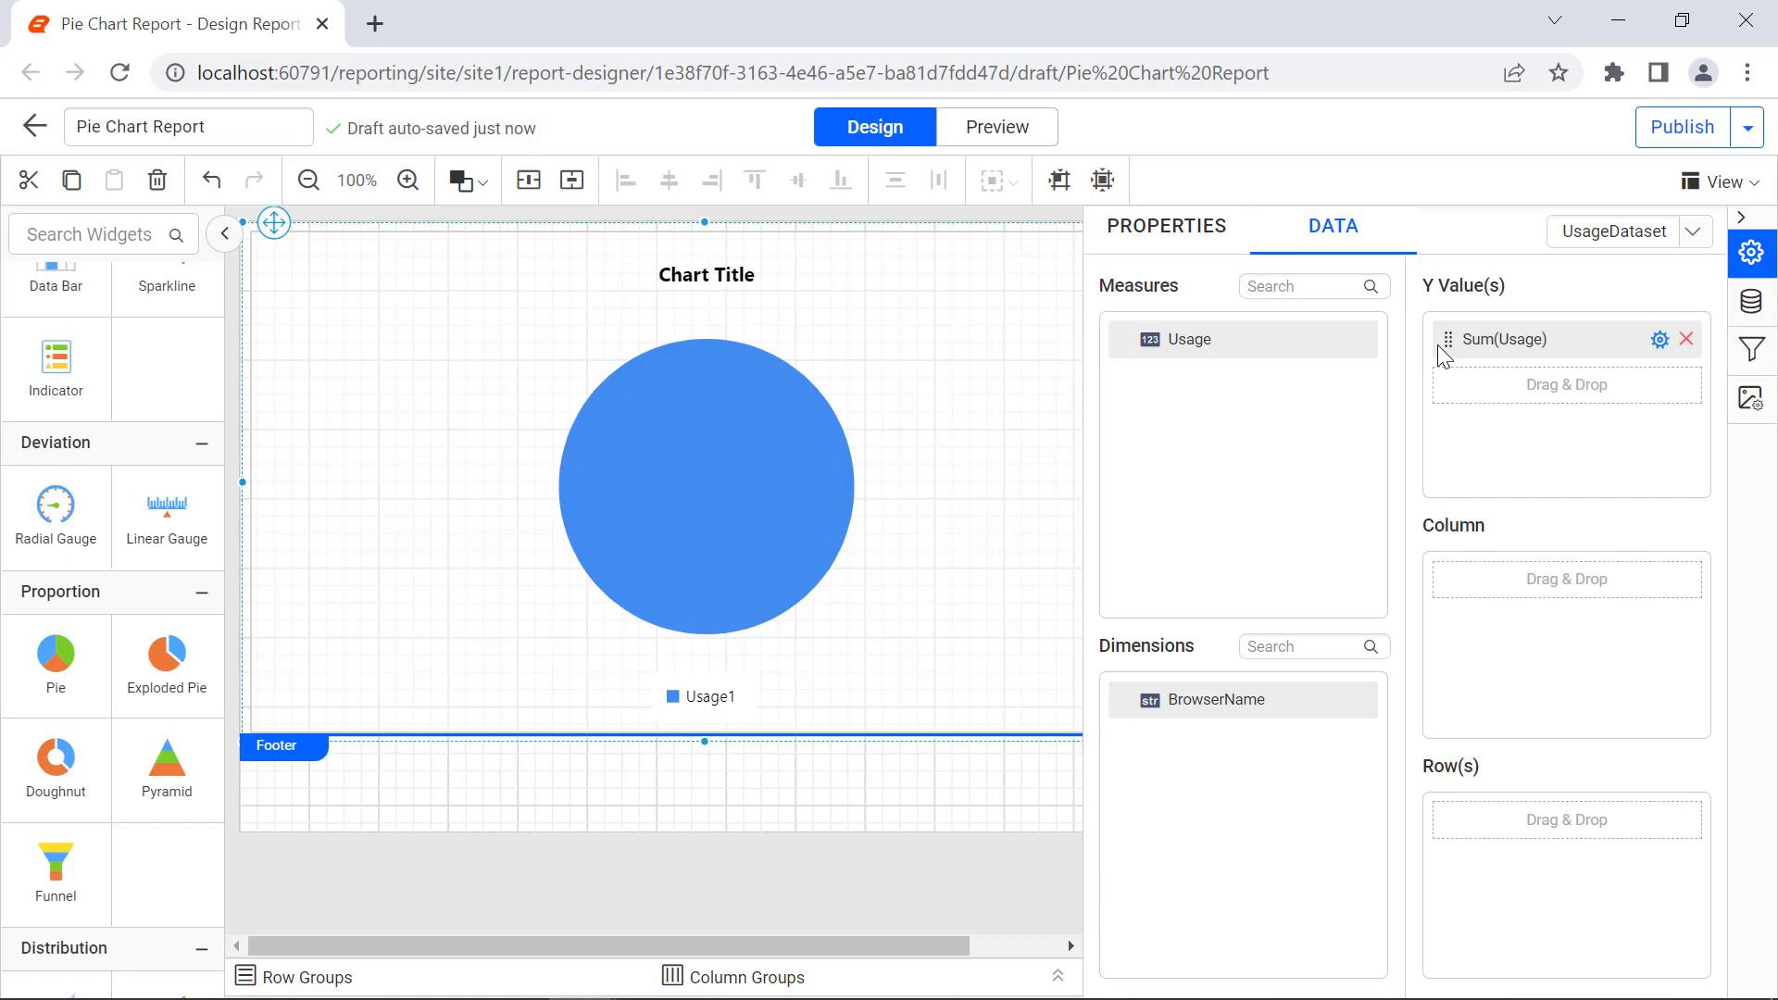
Step: Examine the aggregate and expression options of the chart's Usage Y value and close the expression unchanged
left_click(1660, 343)
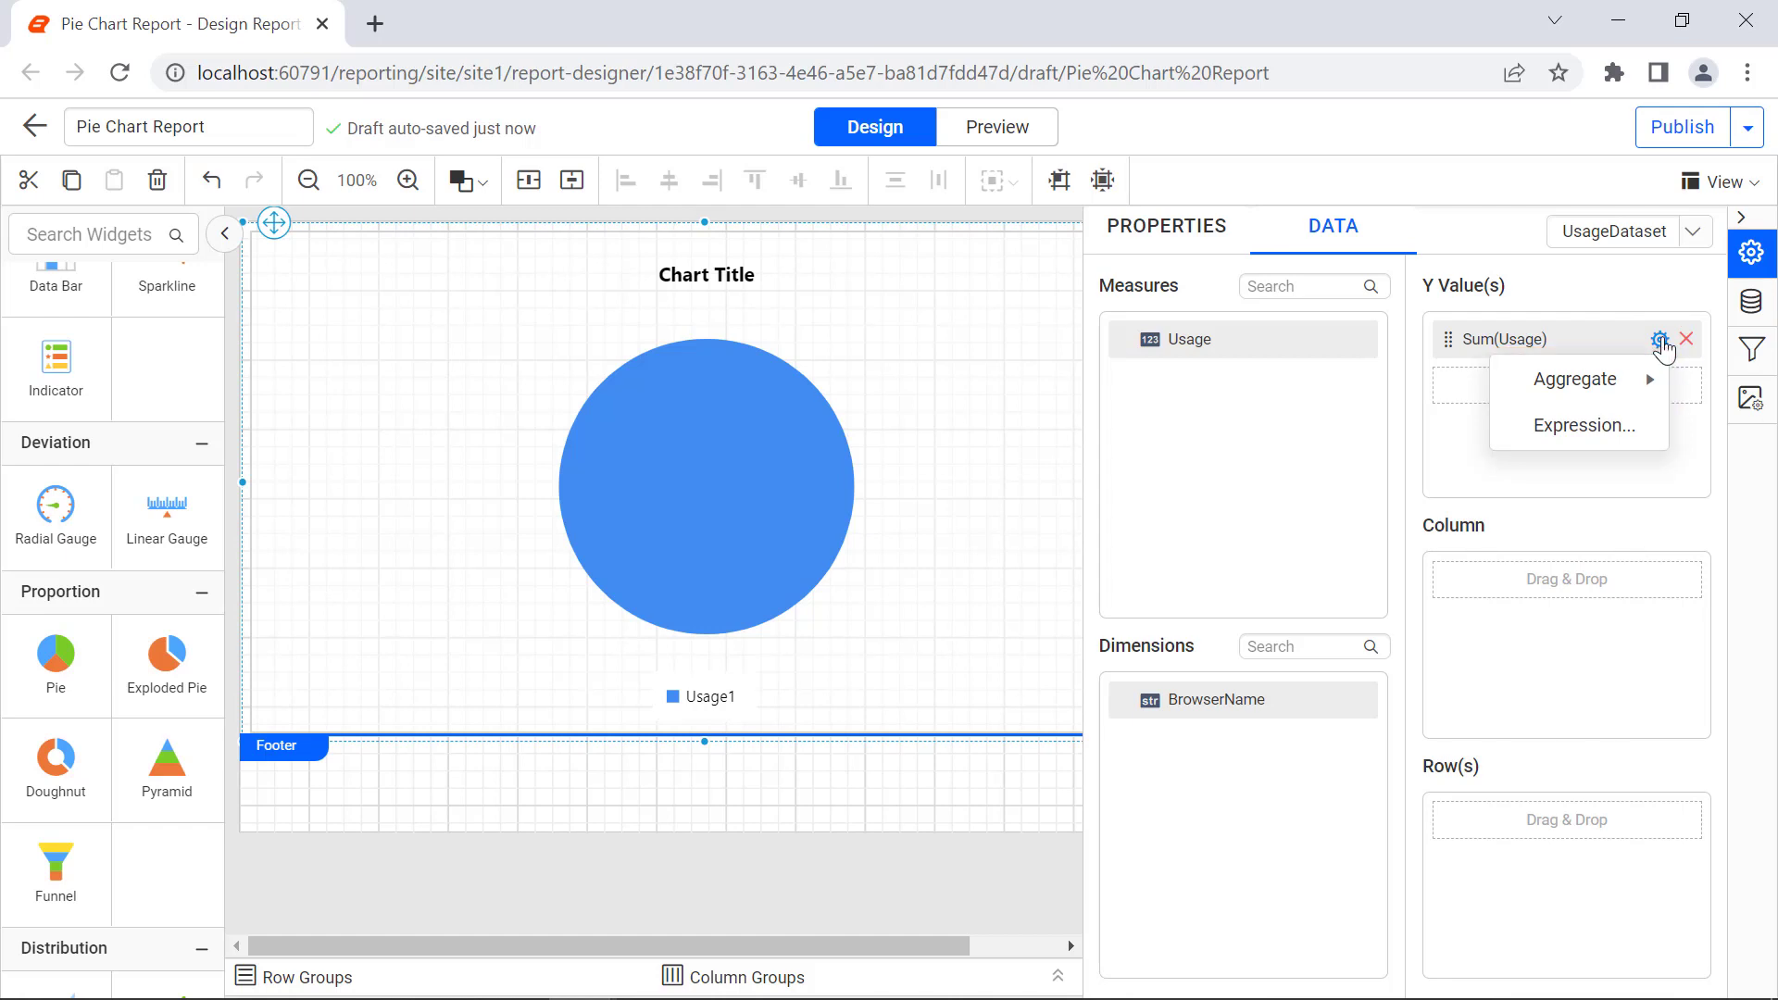
mouse_move(1653, 383)
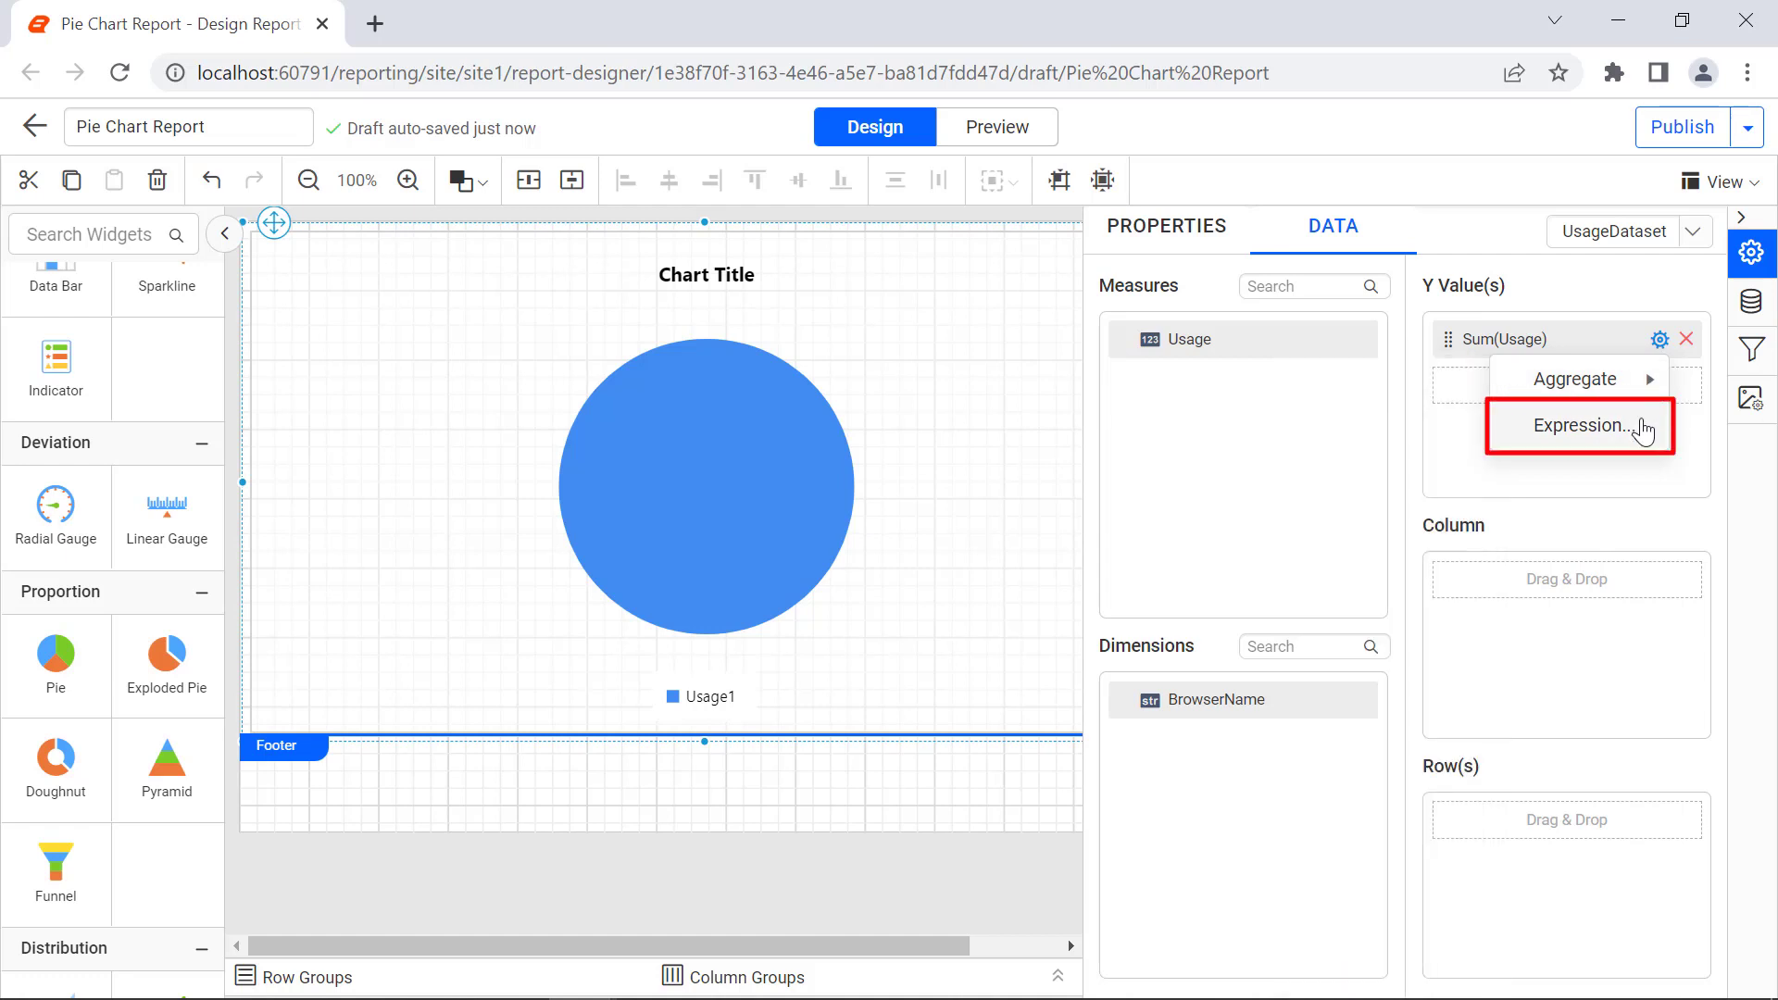
left_click(1642, 426)
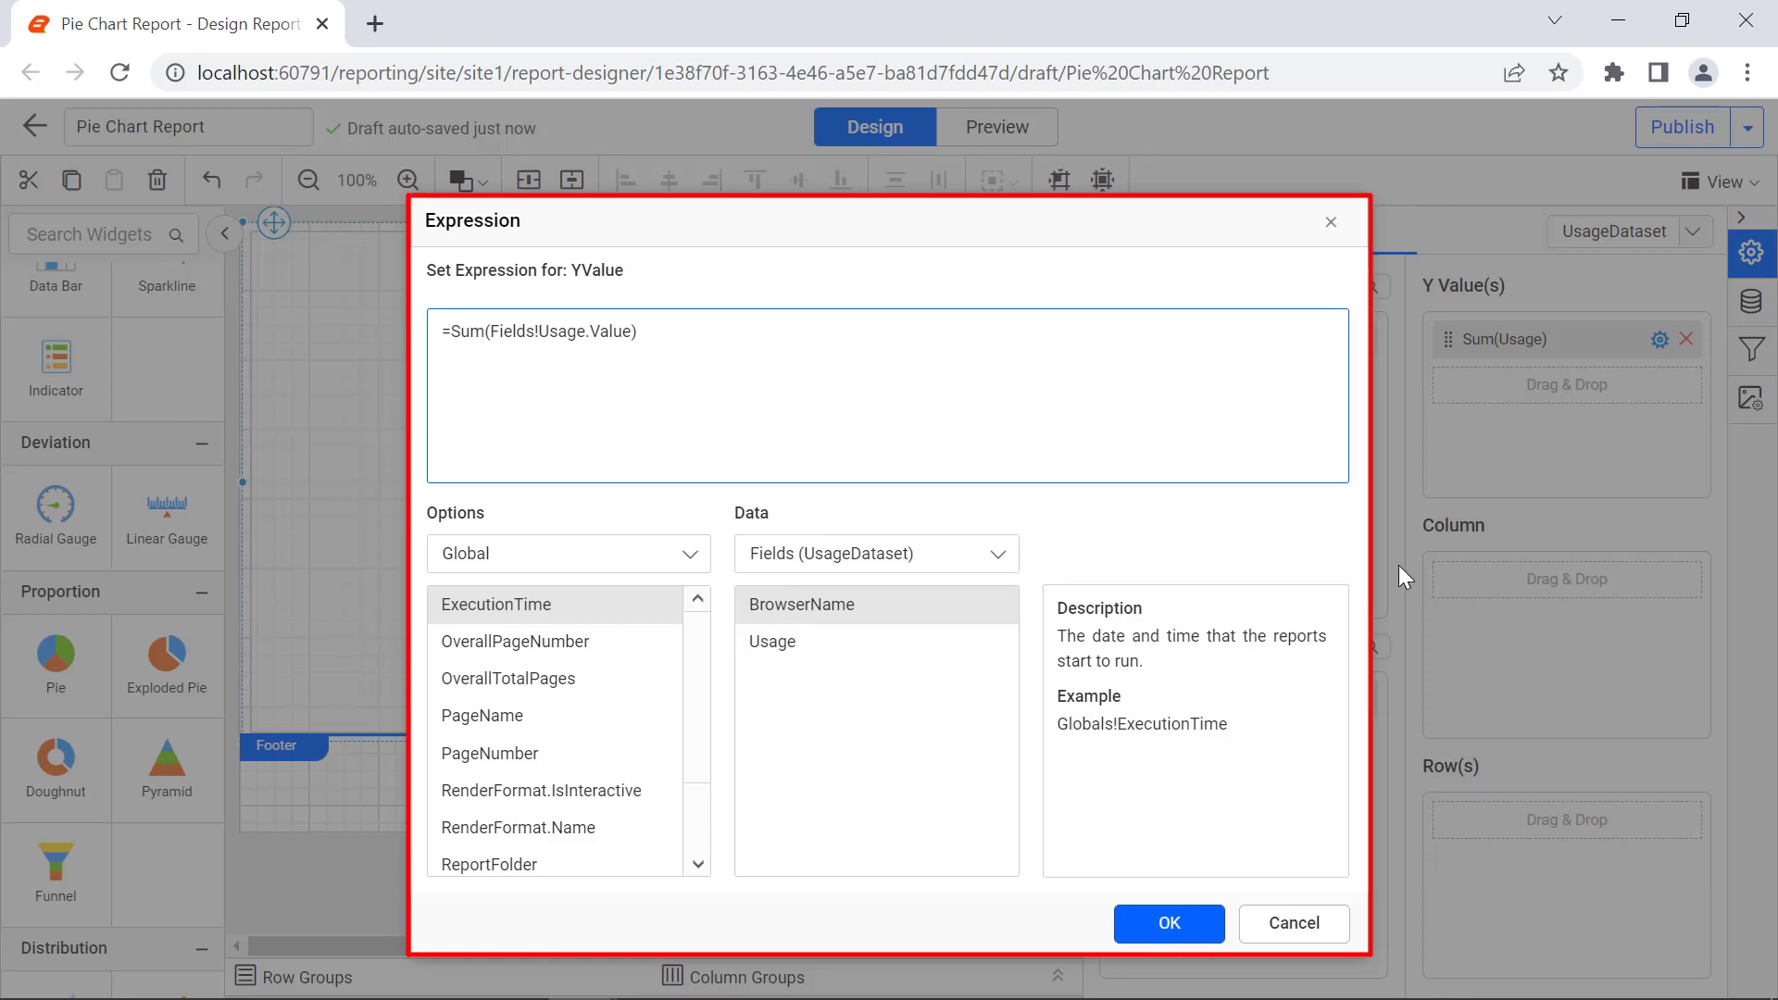
left_click(1331, 224)
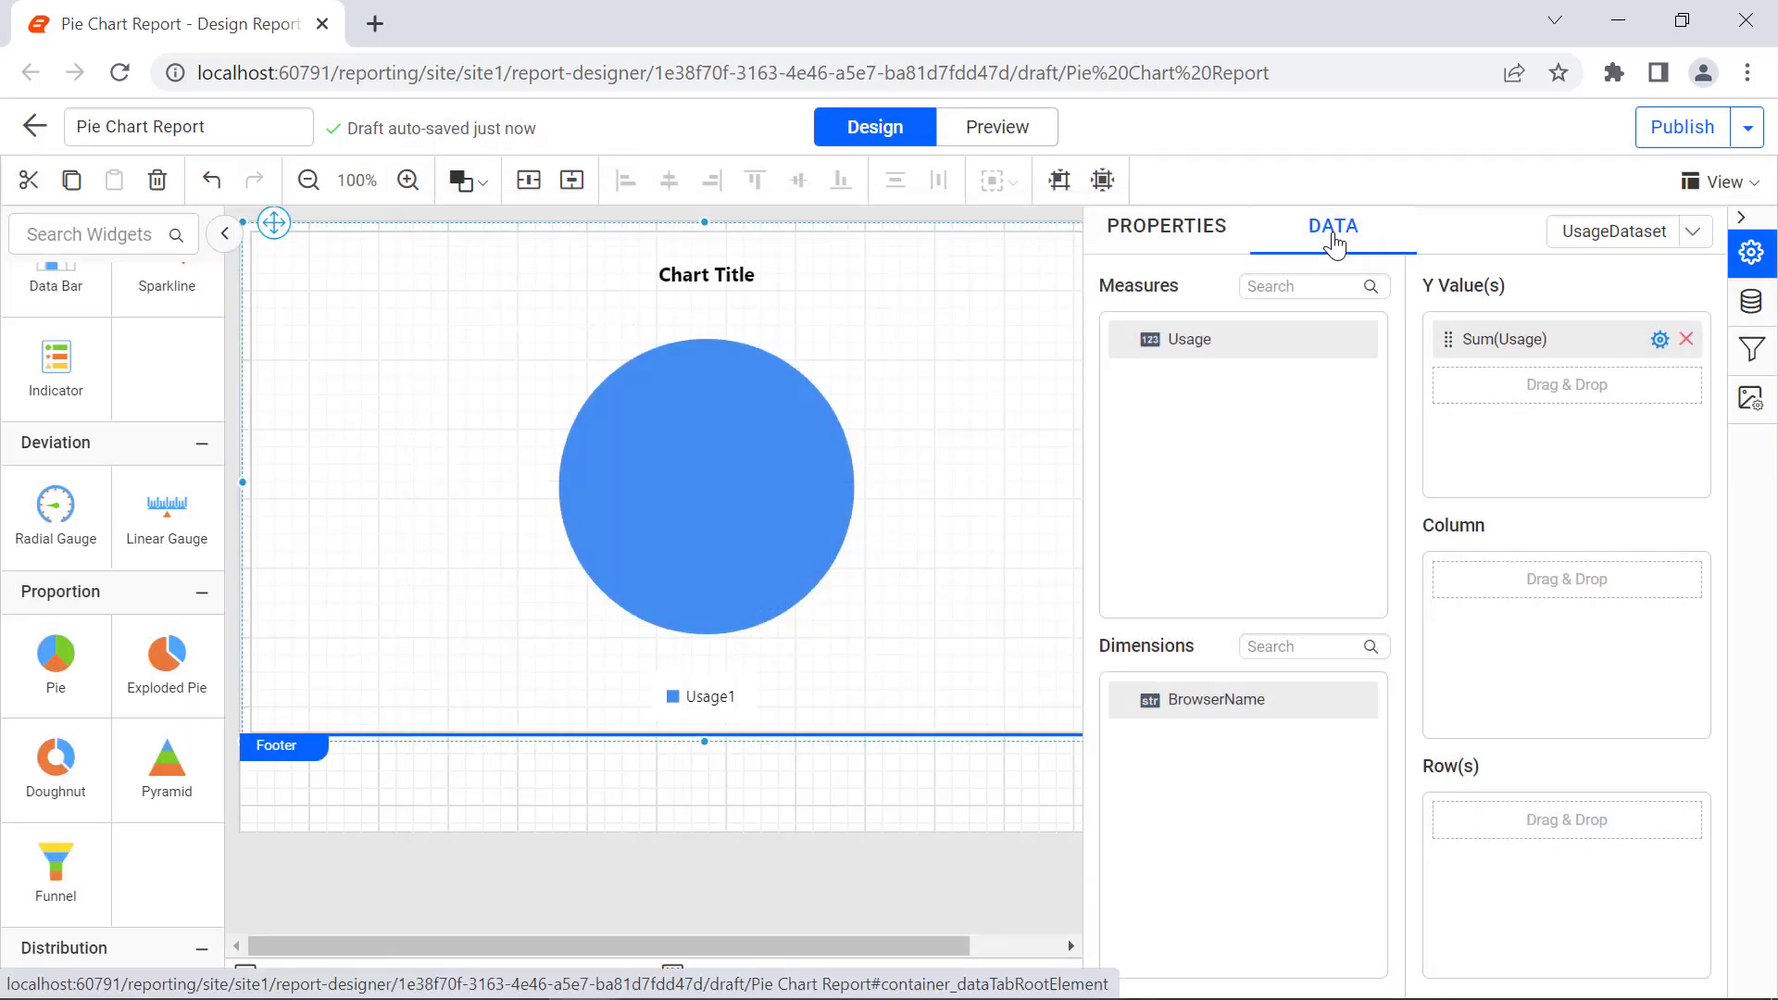
Step: Assign the BrowserName dimension as the chart's column, previewing the report before and after
left_click(1045, 141)
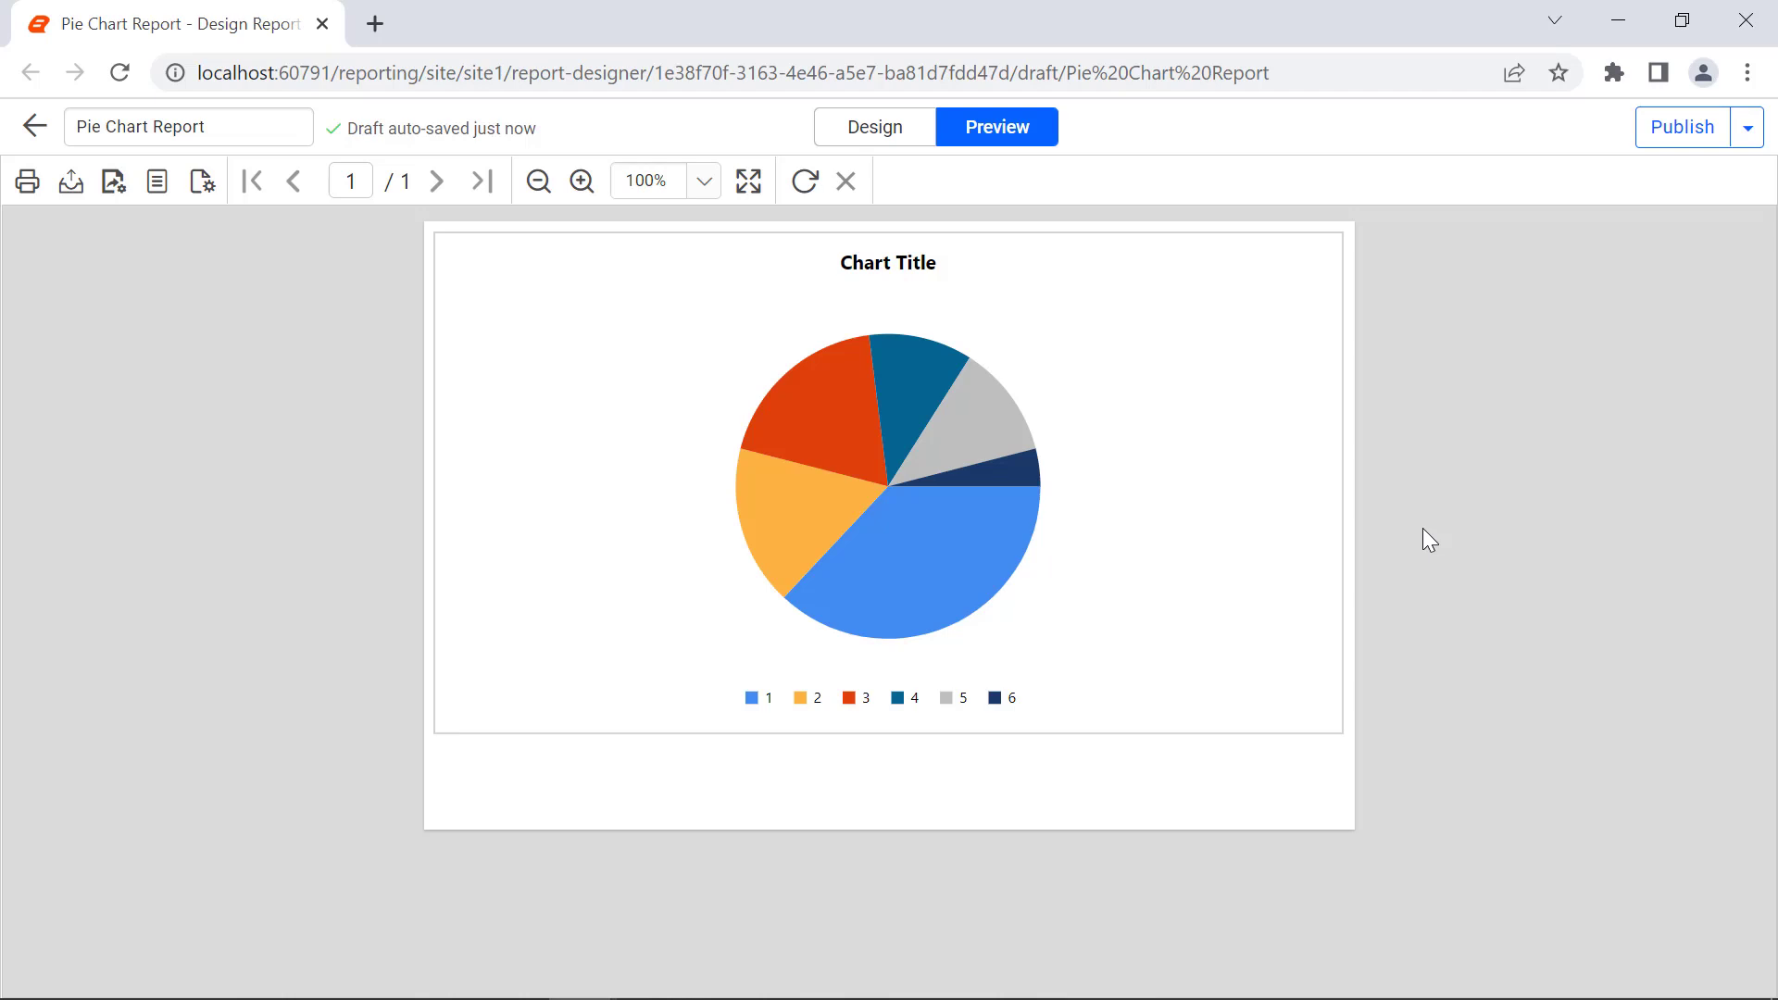
left_click(885, 143)
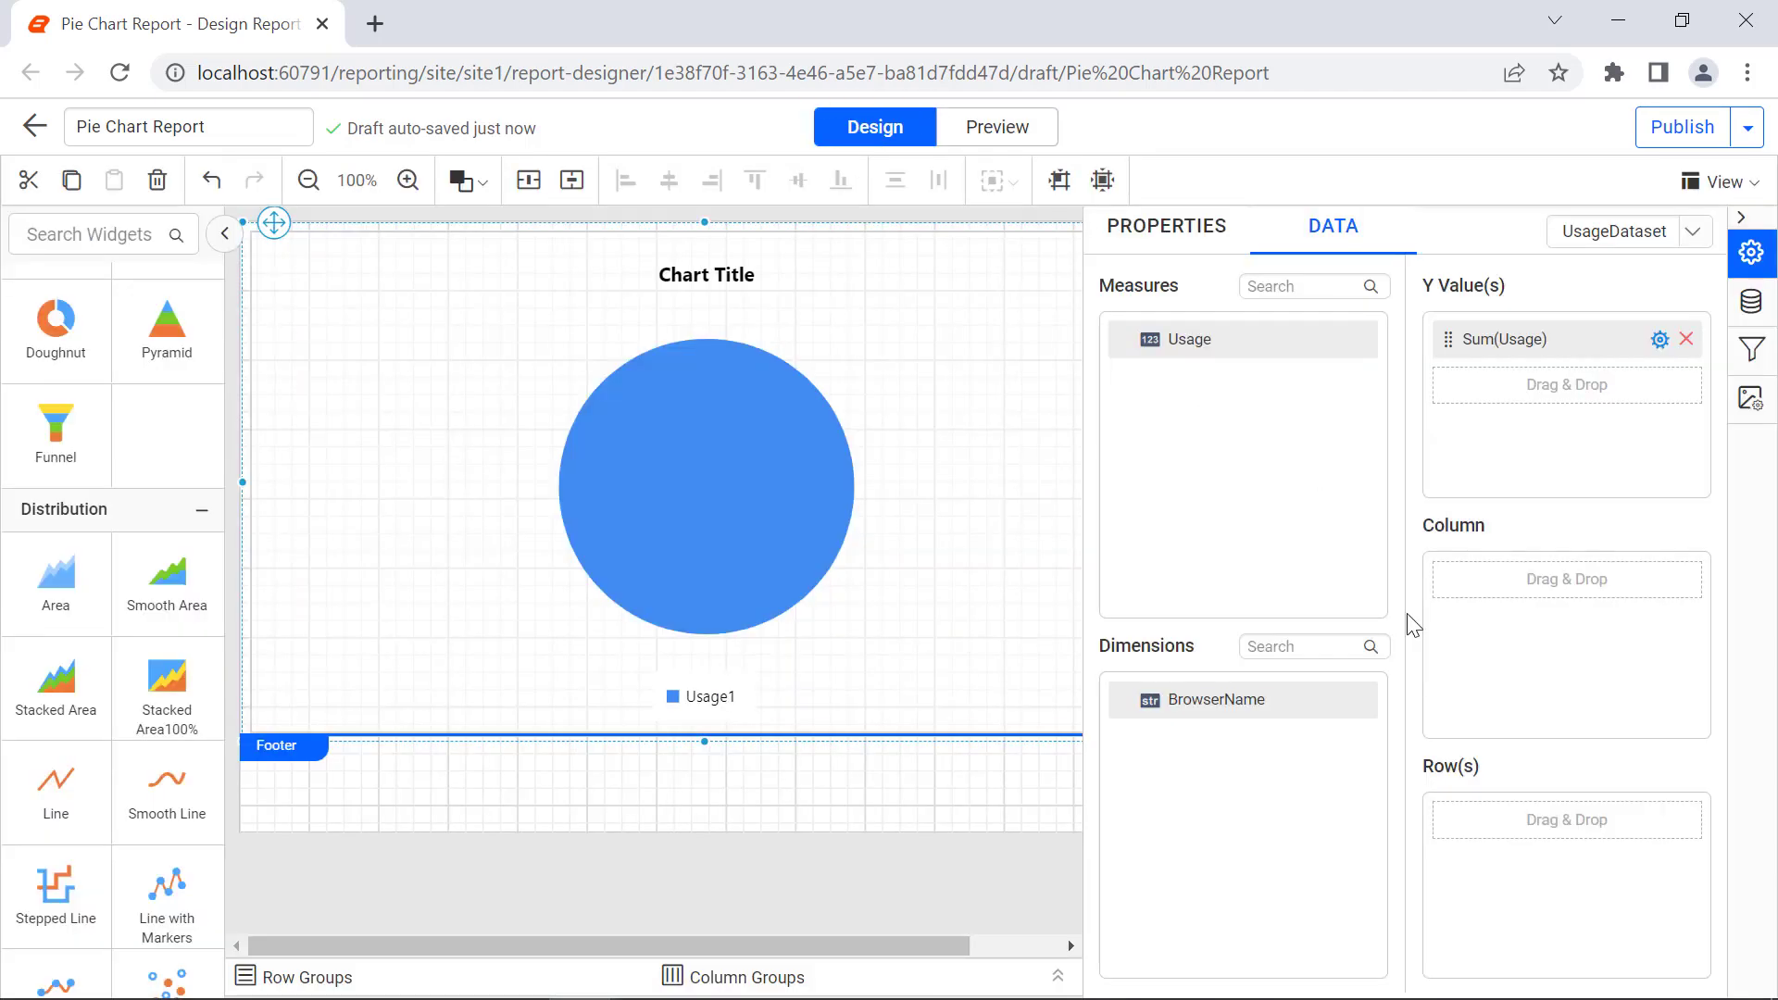
left_click_drag(1358, 701, 1454, 589)
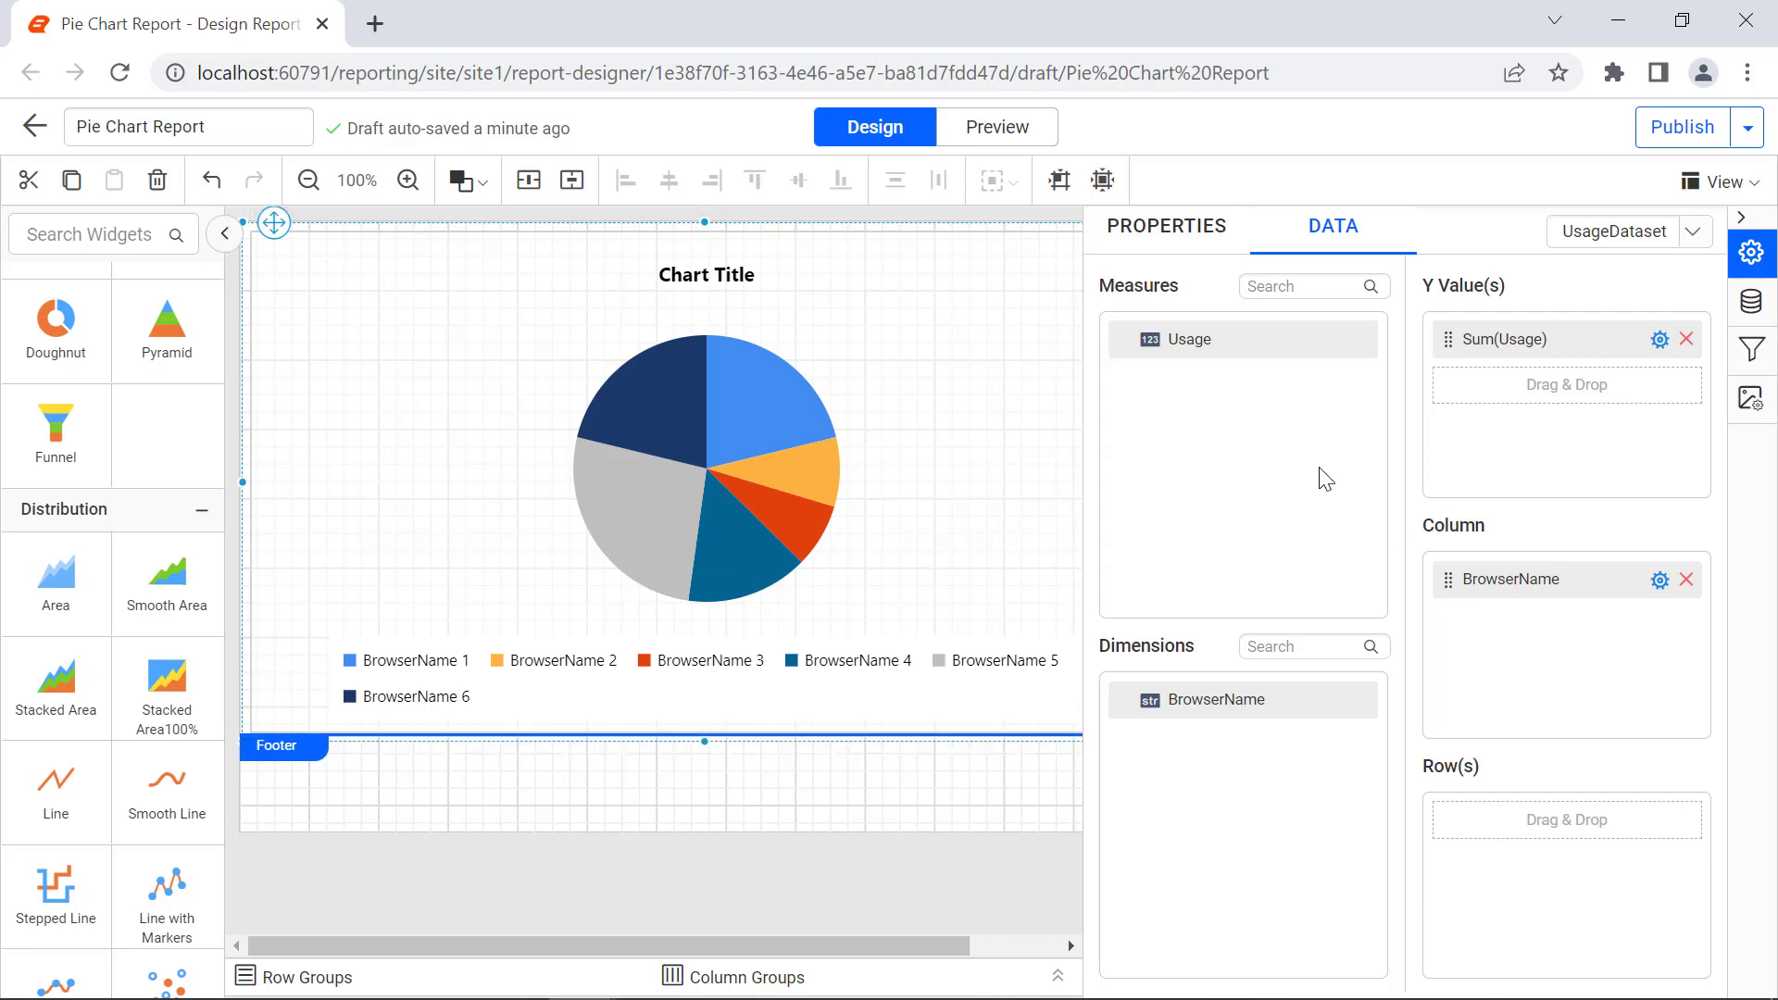
left_click(1018, 141)
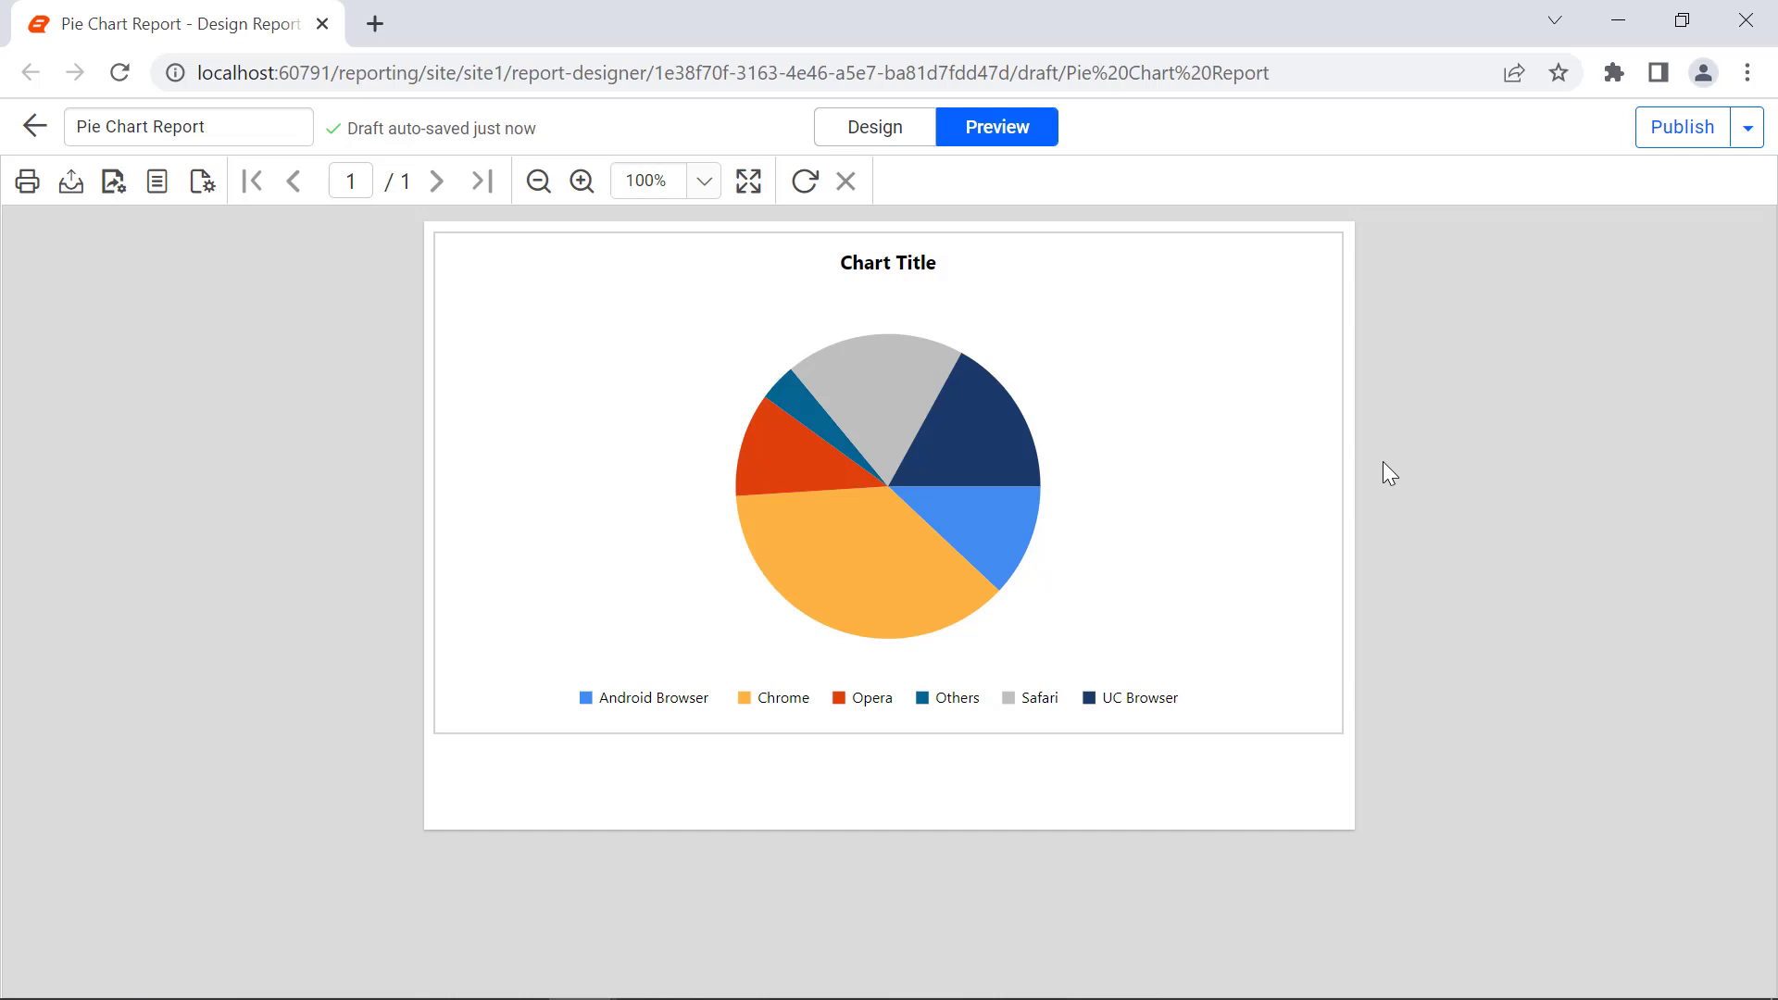
left_click(909, 138)
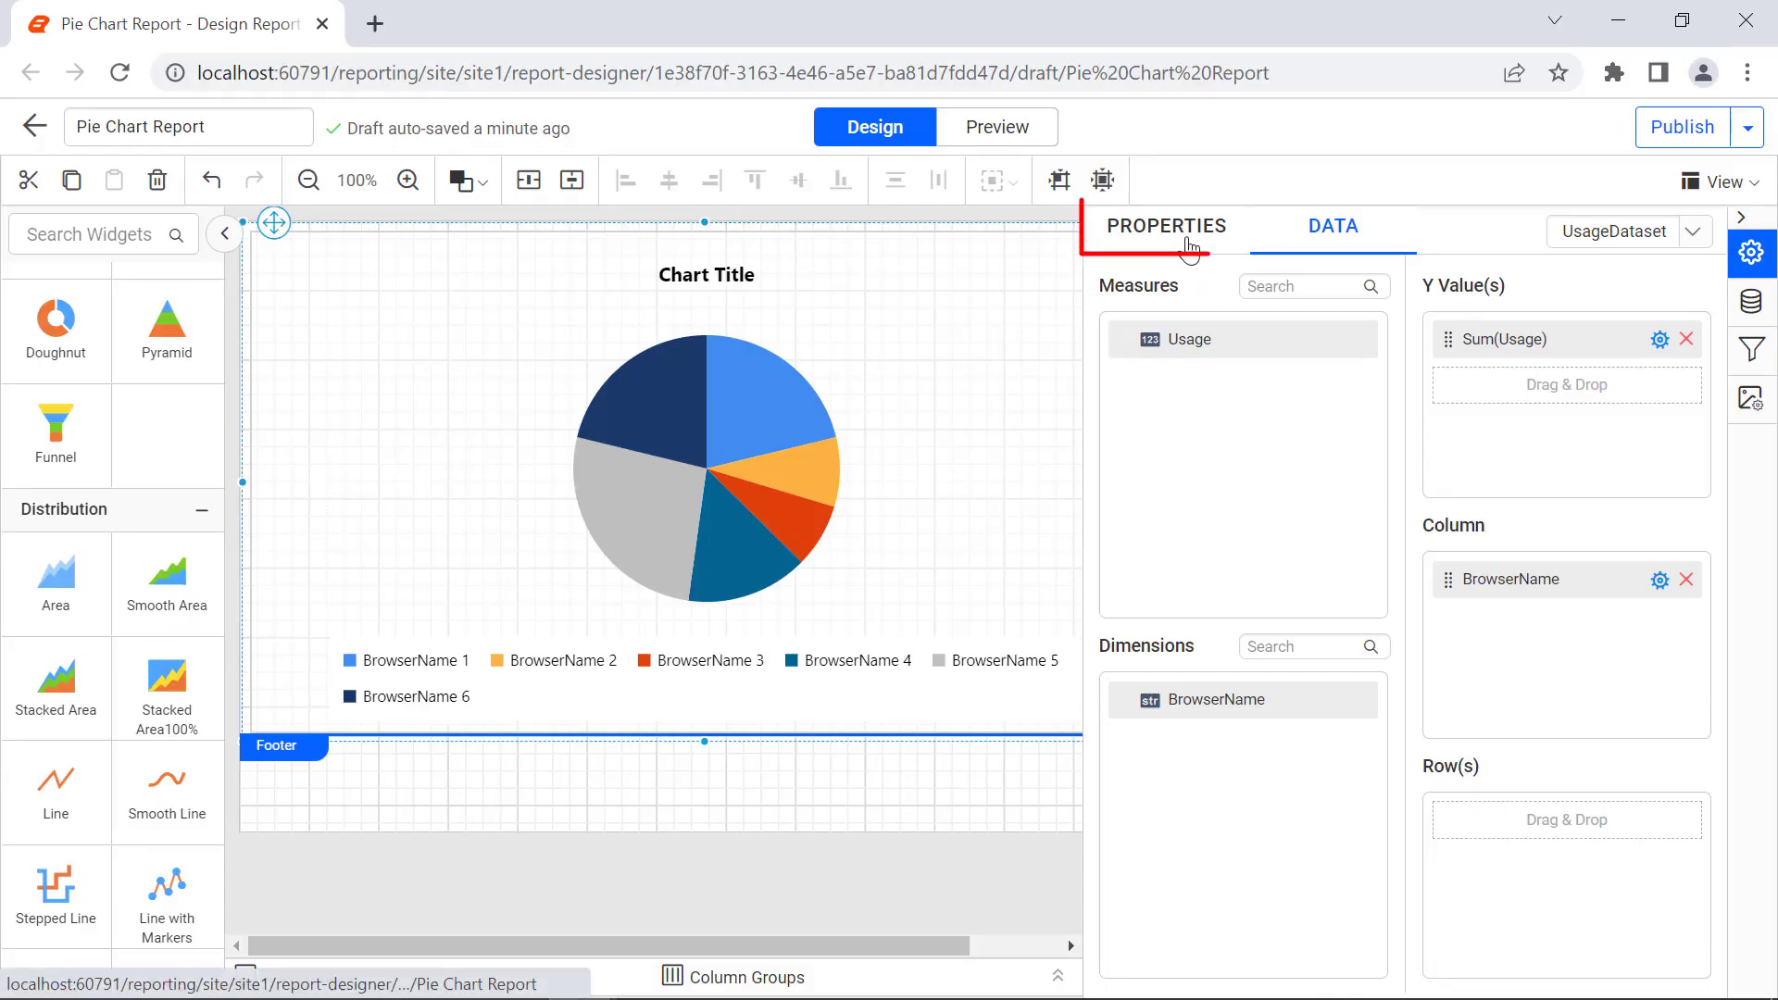
Step: Enable SmartLabel and data labels for the chart's Usage1 series and return to the chart properties
left_click(1188, 248)
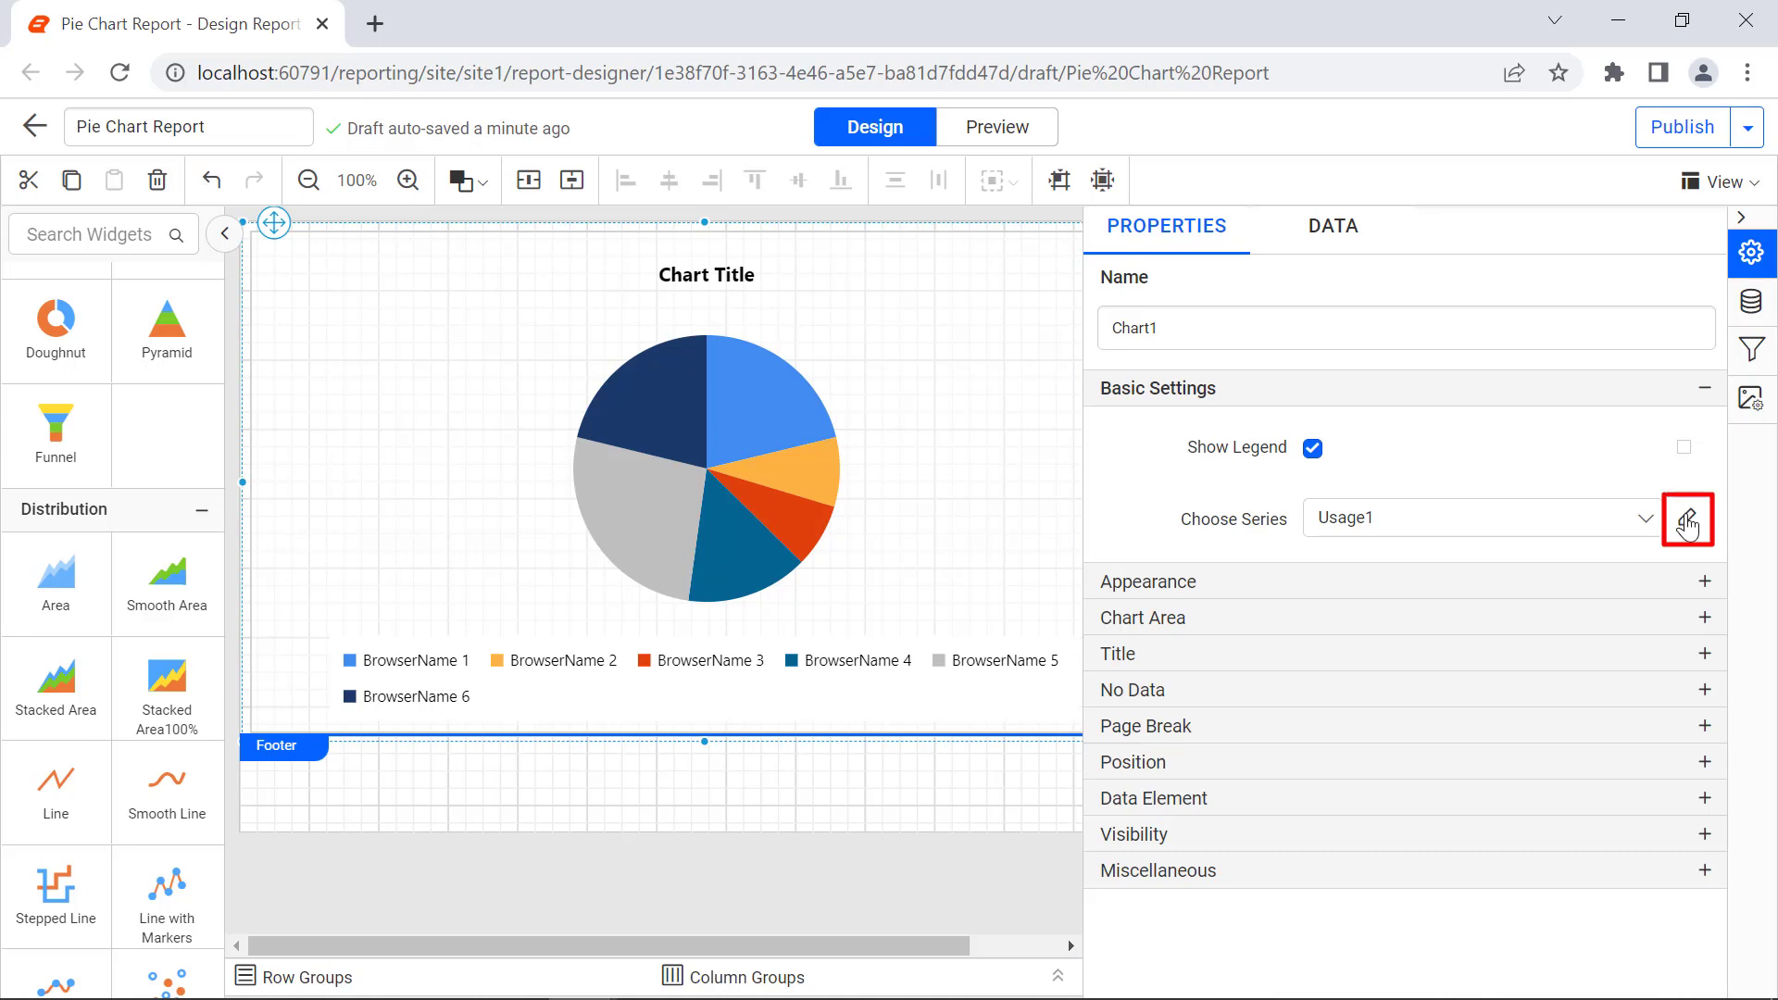
left_click(1688, 524)
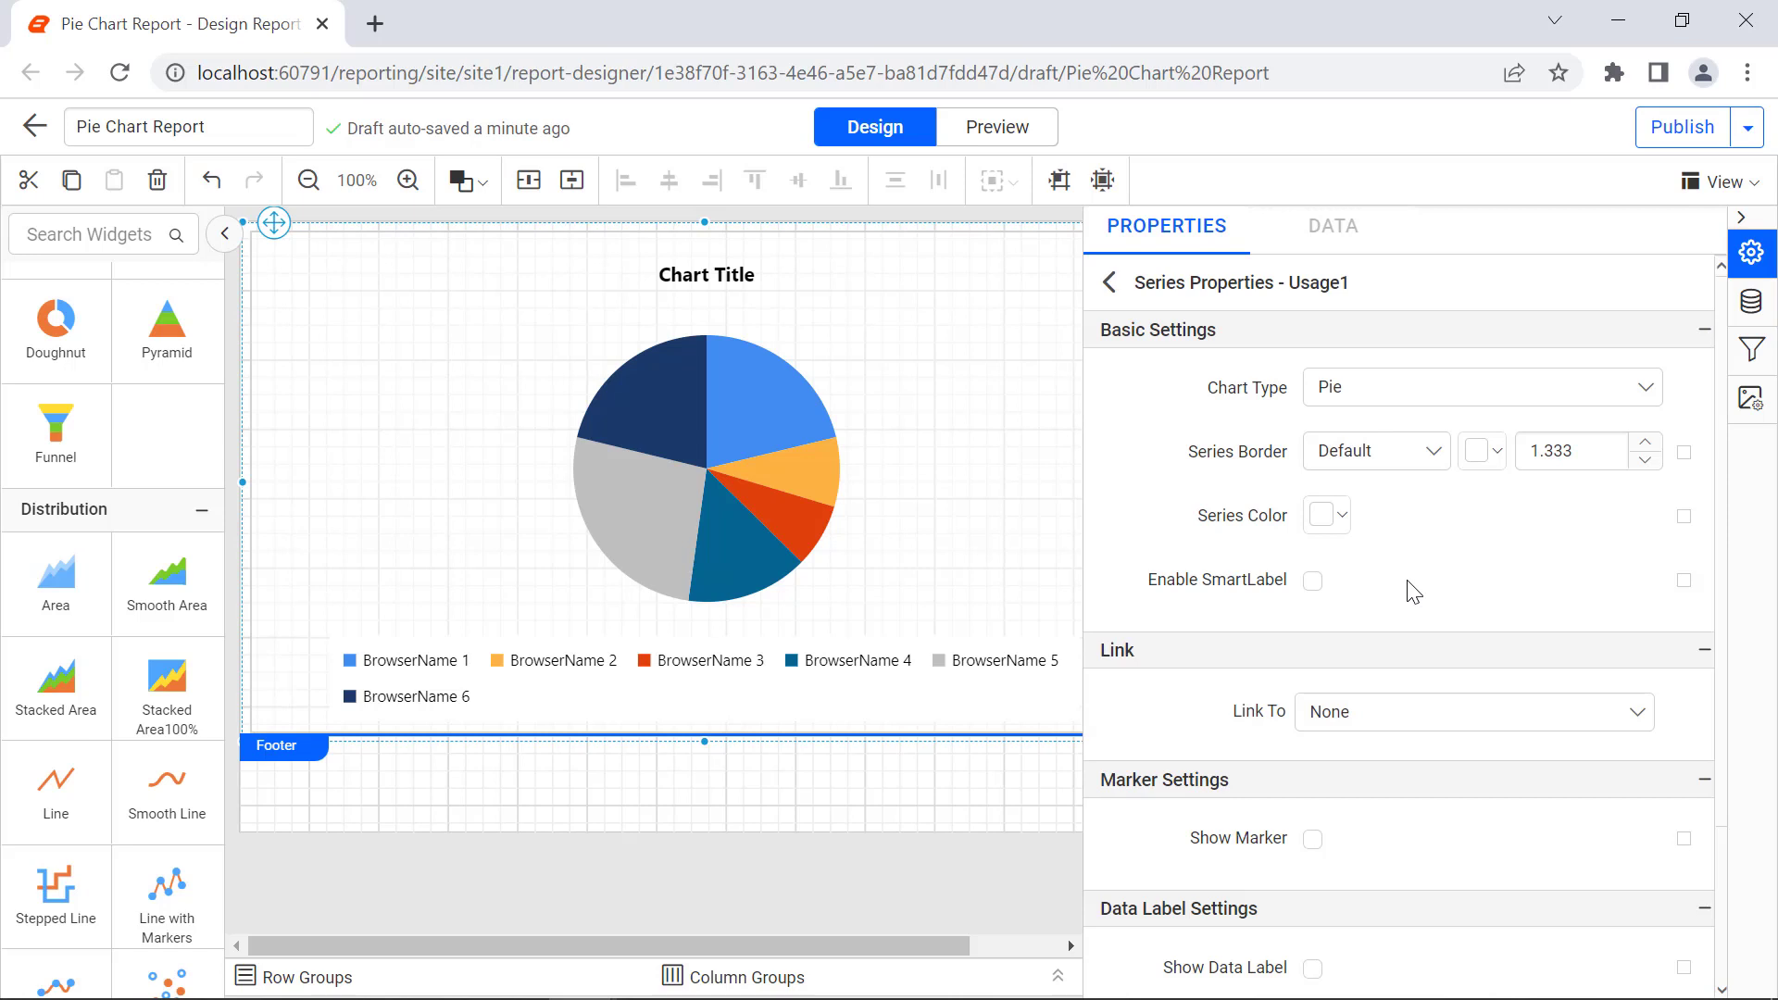
left_click(1313, 581)
scroll(1472, 782, "down", 3)
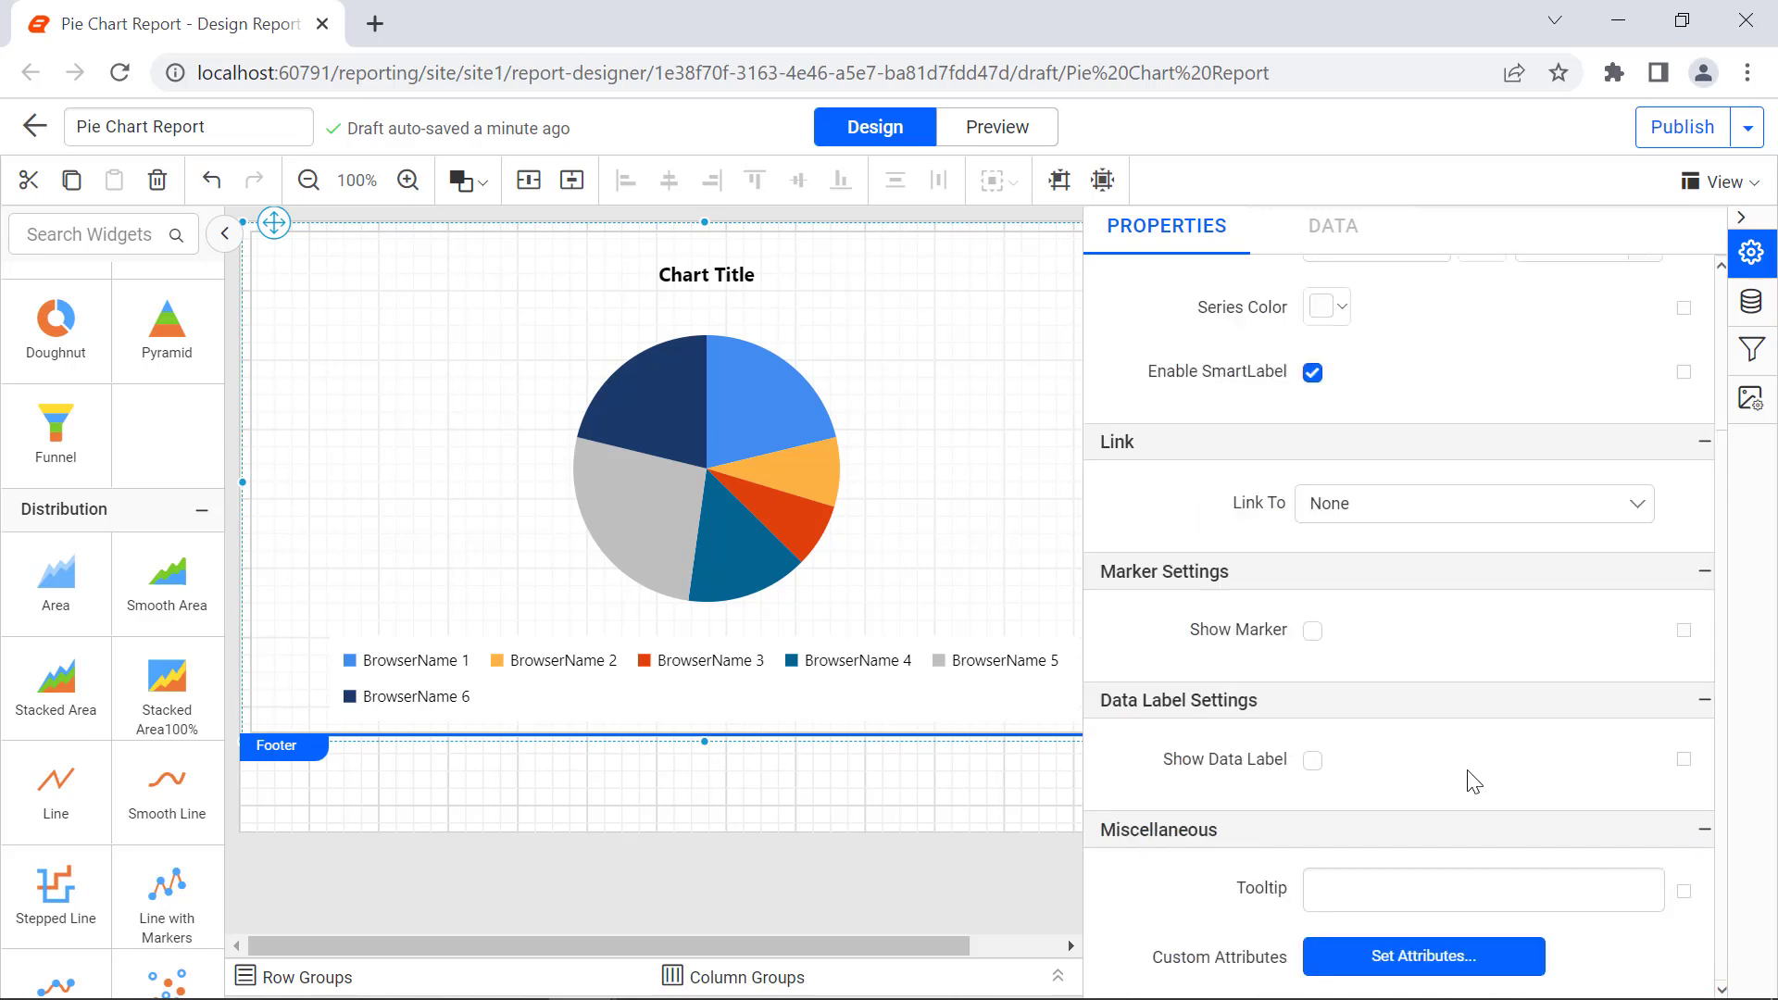
left_click(1314, 762)
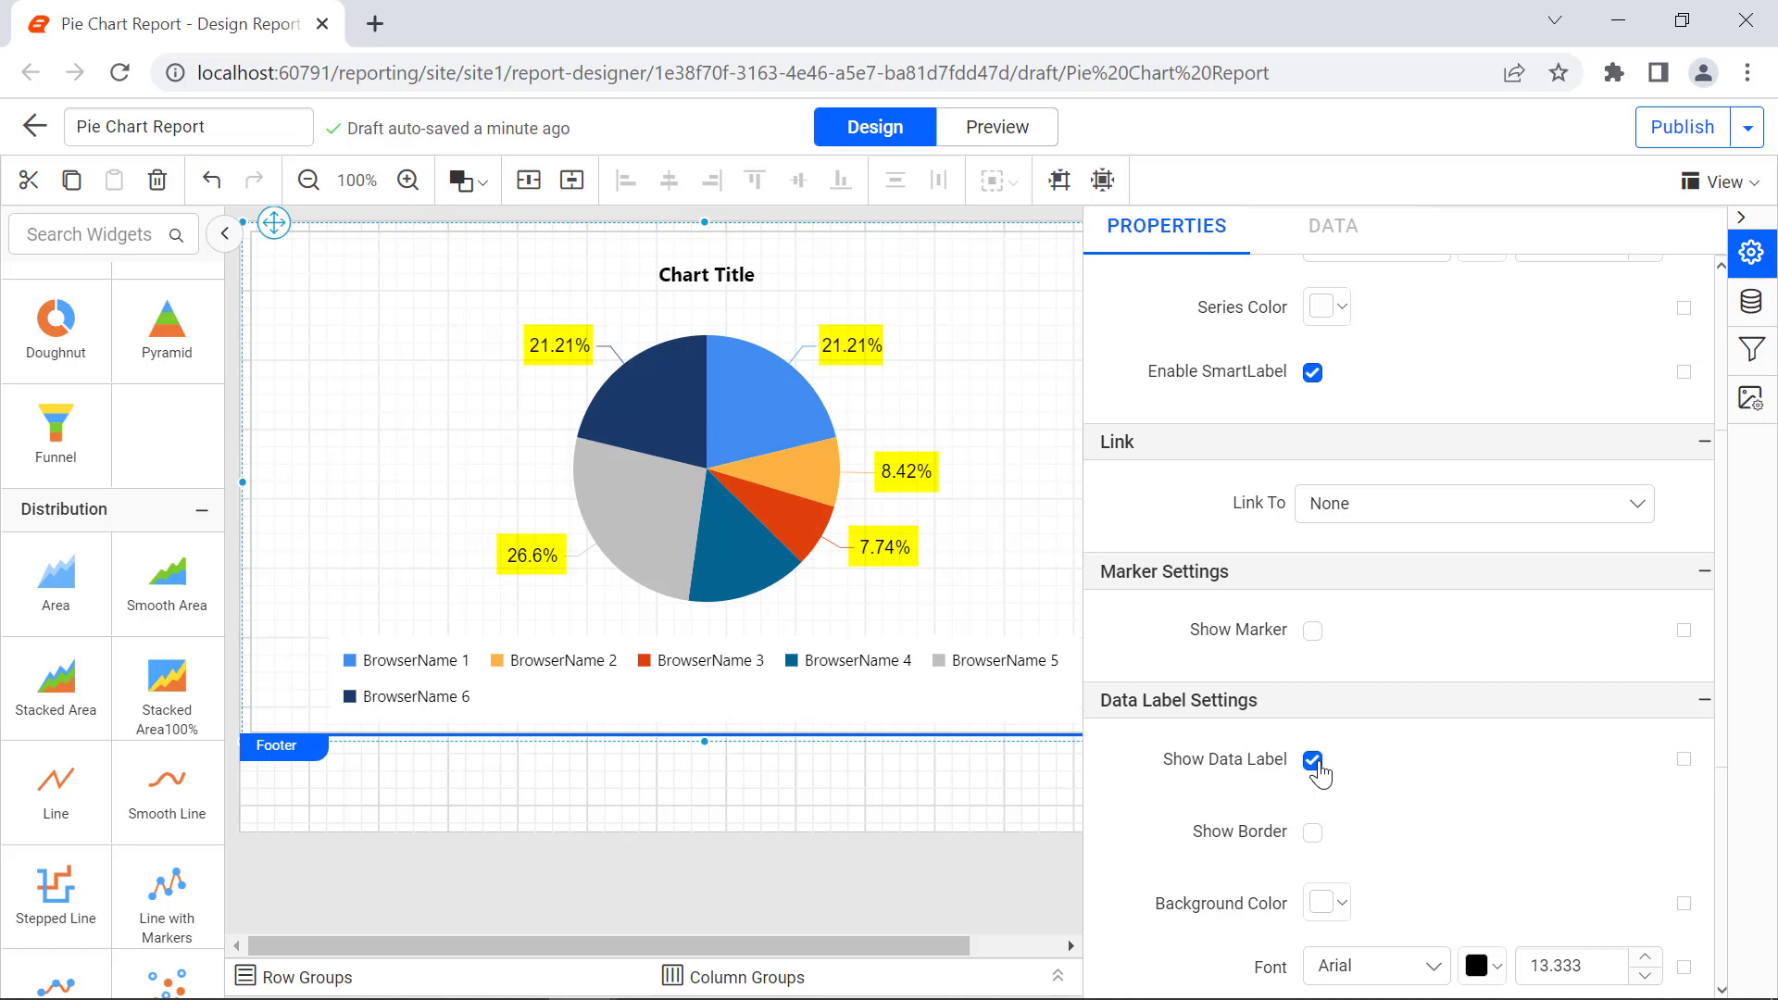
scroll(1320, 775, "up", 3)
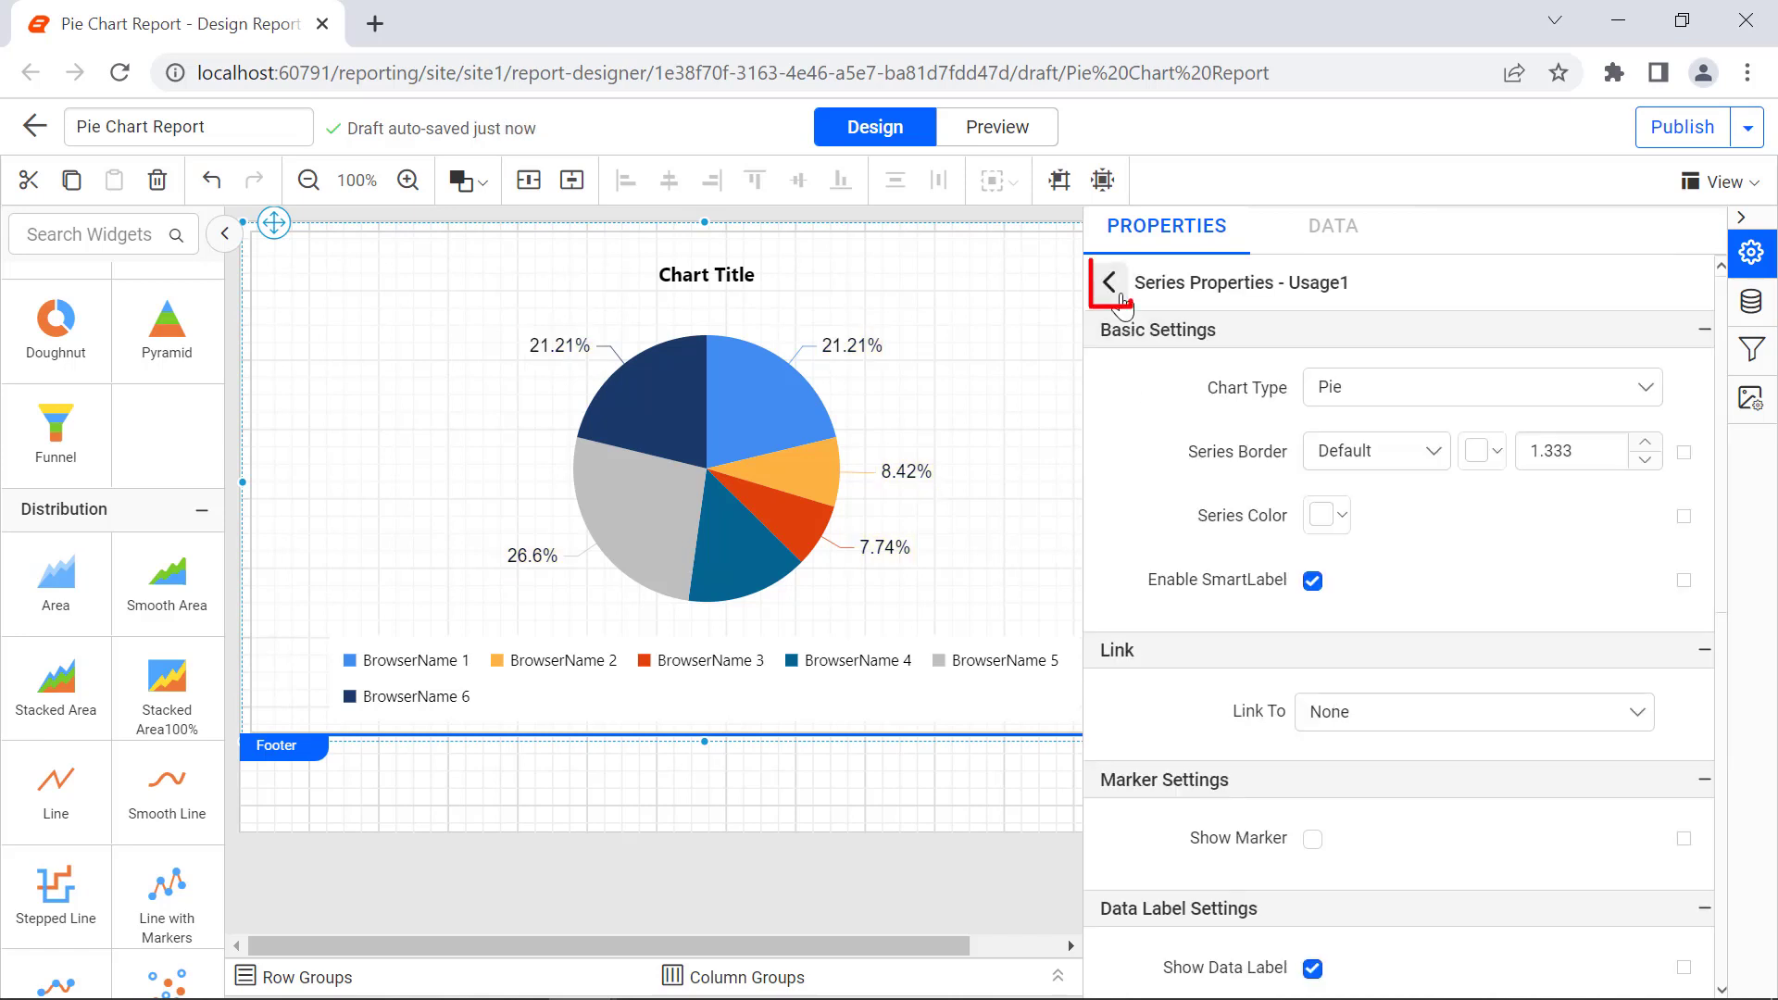
left_click(1116, 287)
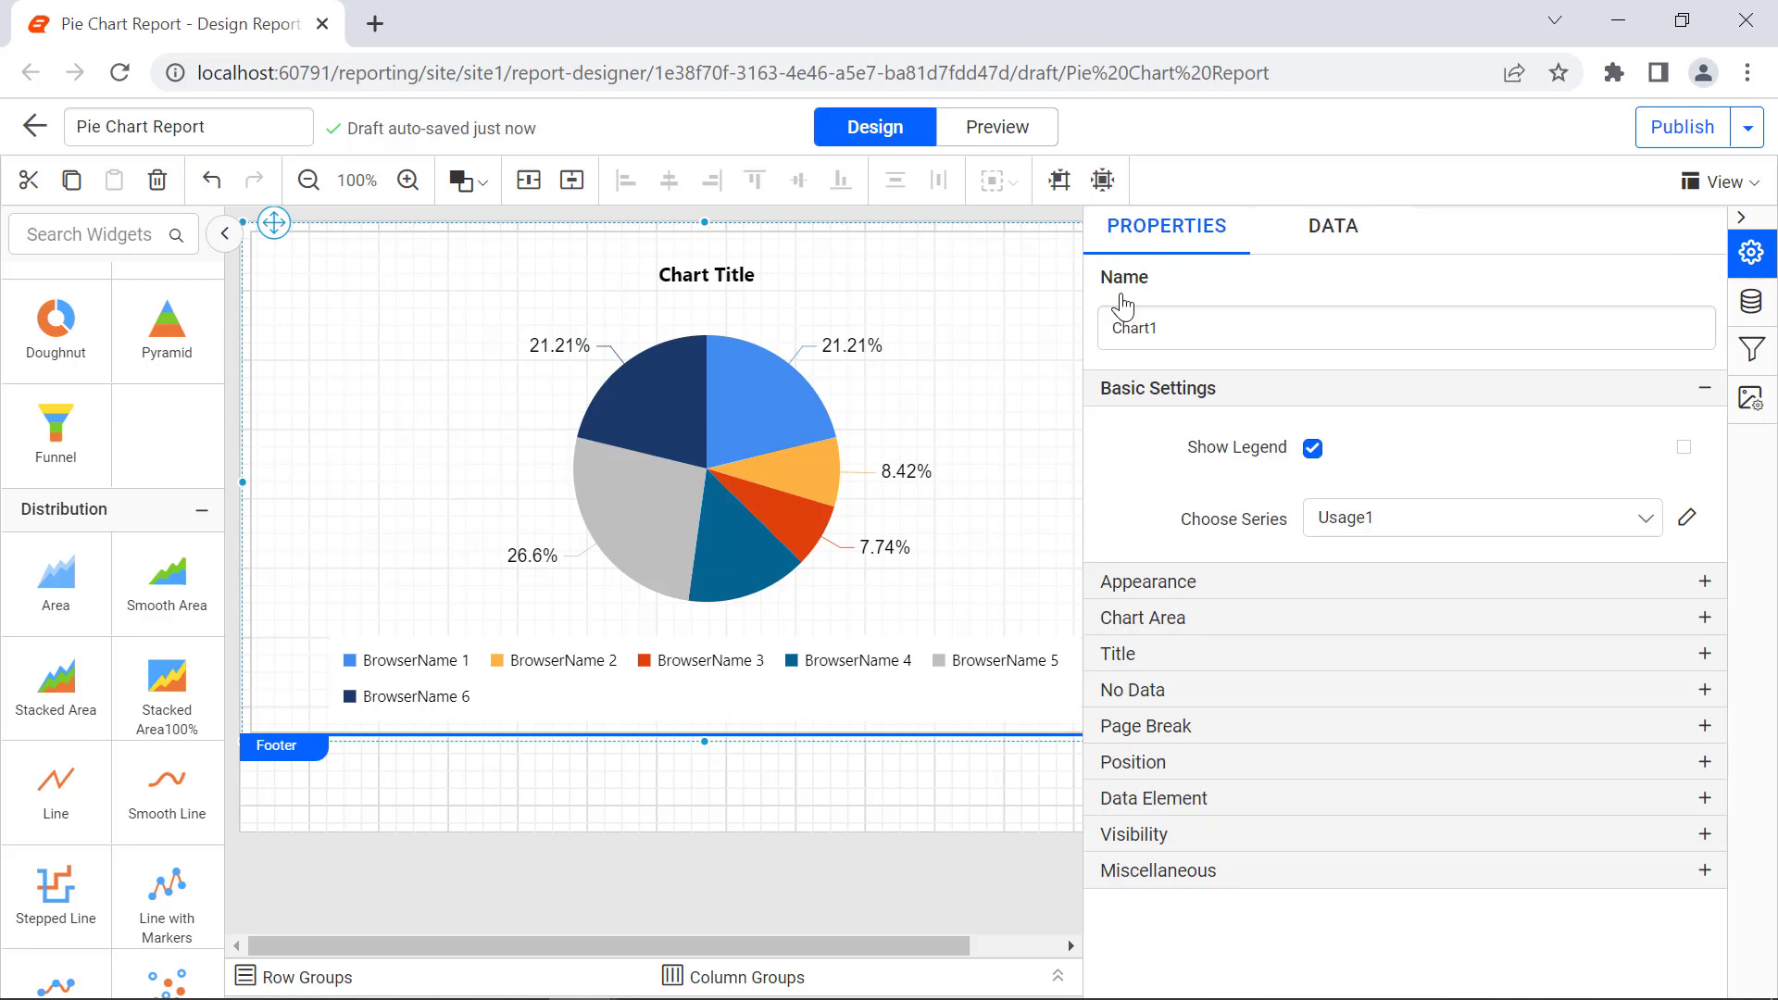
Step: Set the chart's border to a double black line with a width of 1.833
left_click(1454, 574)
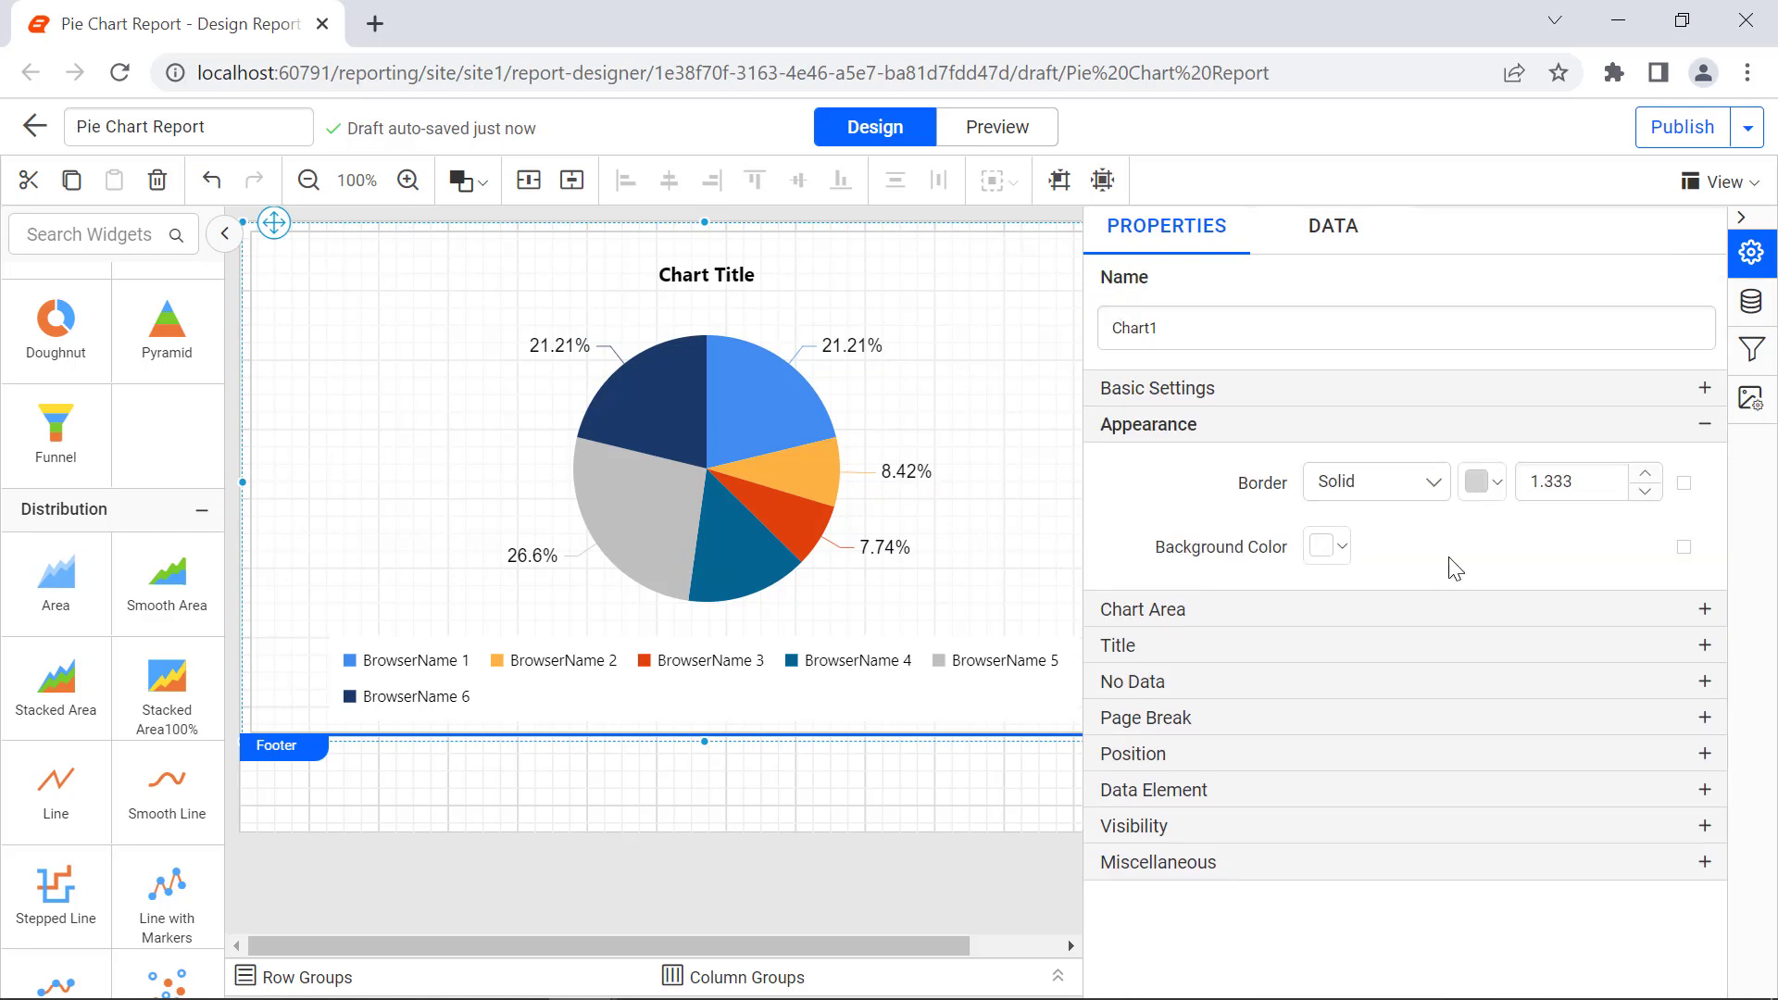
left_click(1433, 482)
left_click(1423, 597)
left_click(1482, 482)
left_click(1493, 718)
left_click(1625, 872)
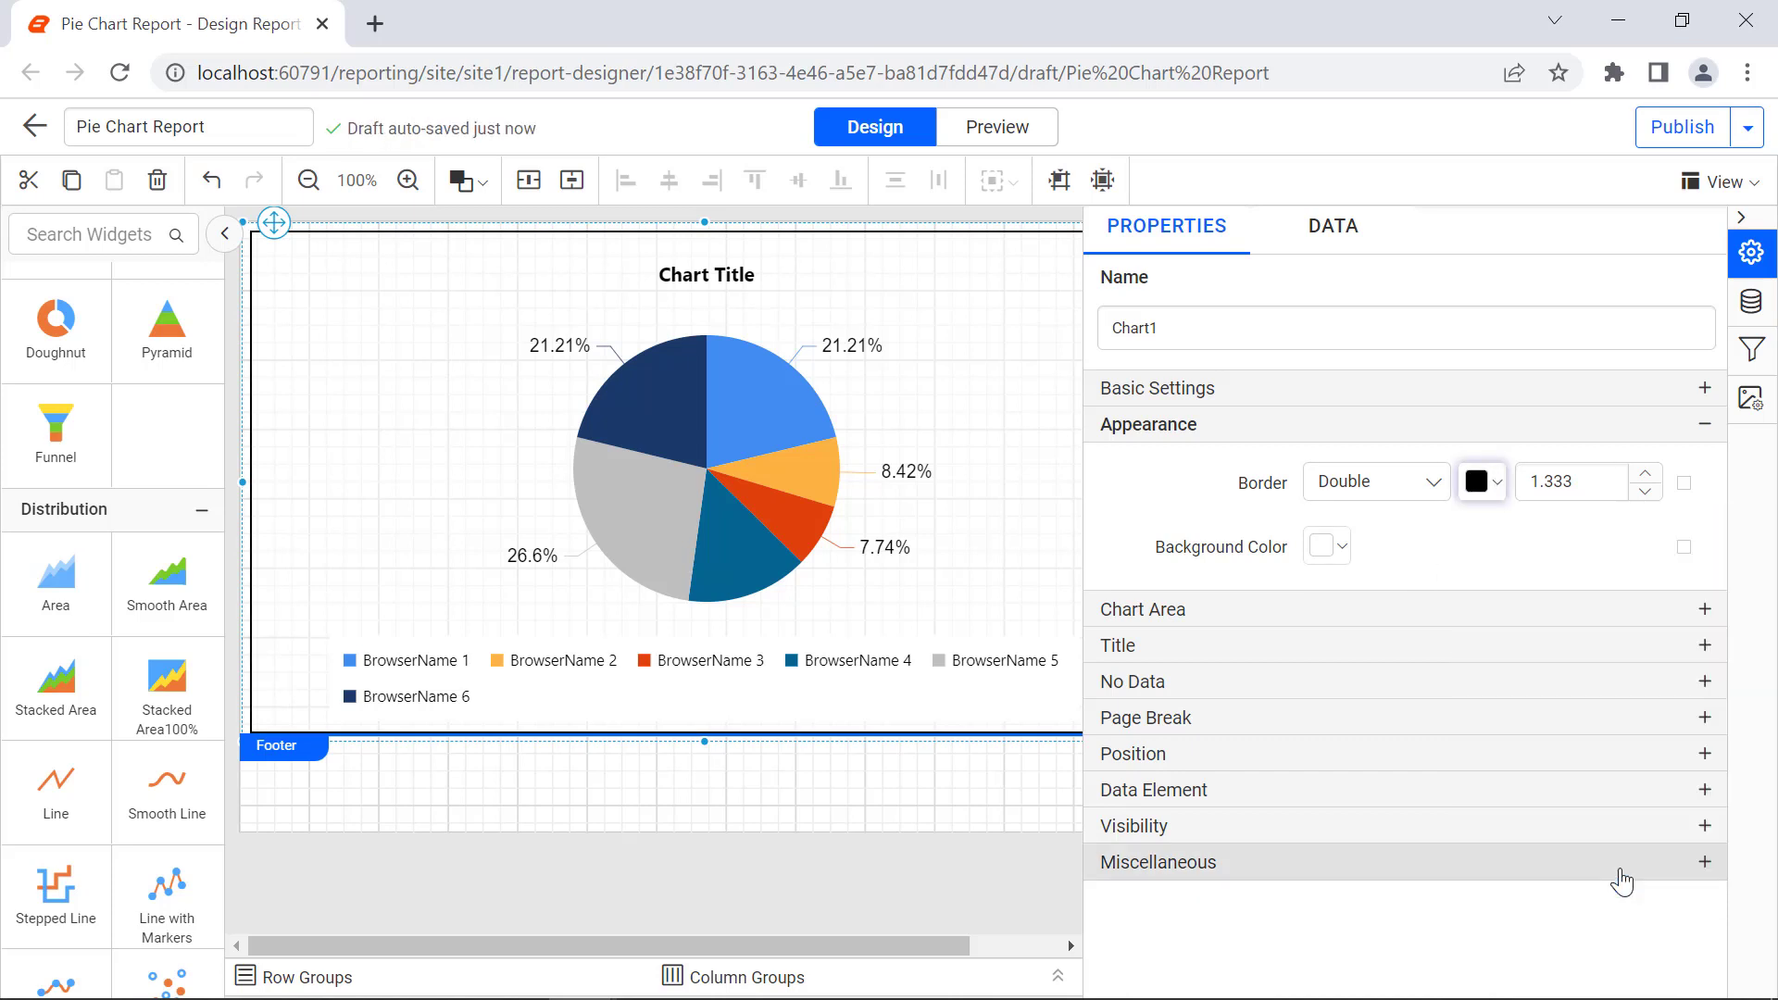
left_click(1576, 487)
key("Left")
key("Left")
key("BackSpace")
type("8")
left_click(1587, 513)
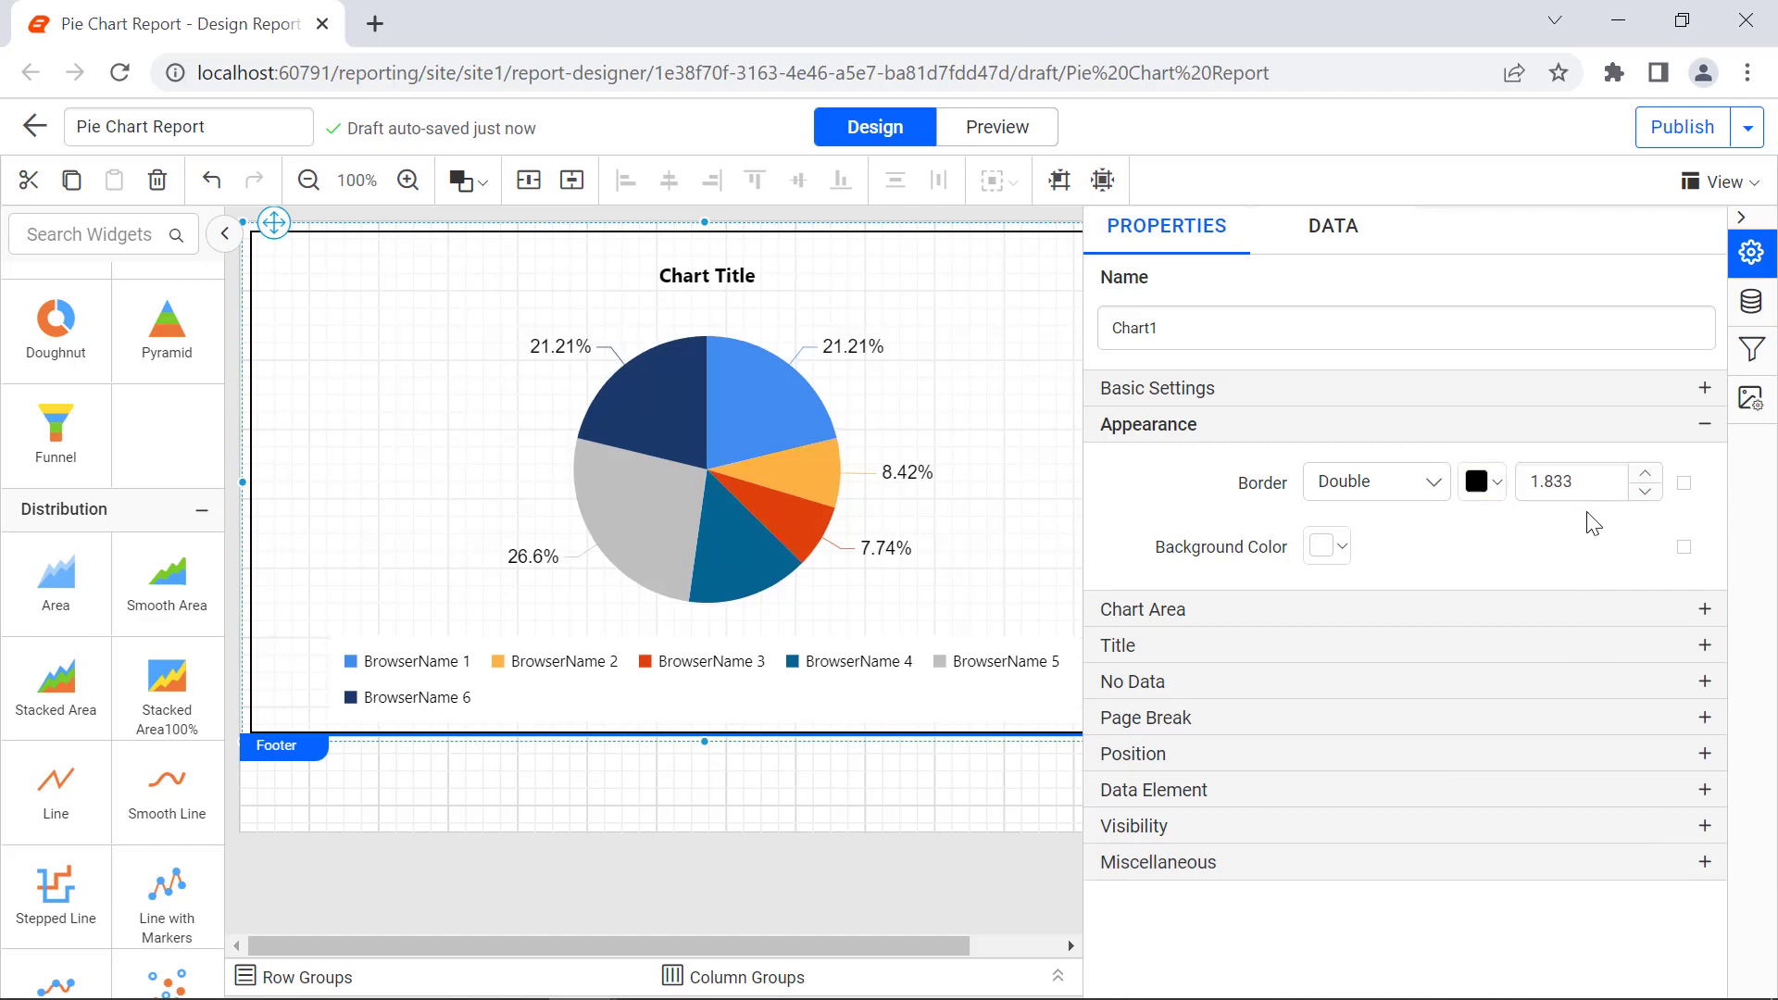
Step: Change the chart area's color palette to Pacific
left_click(1705, 608)
left_click(1654, 529)
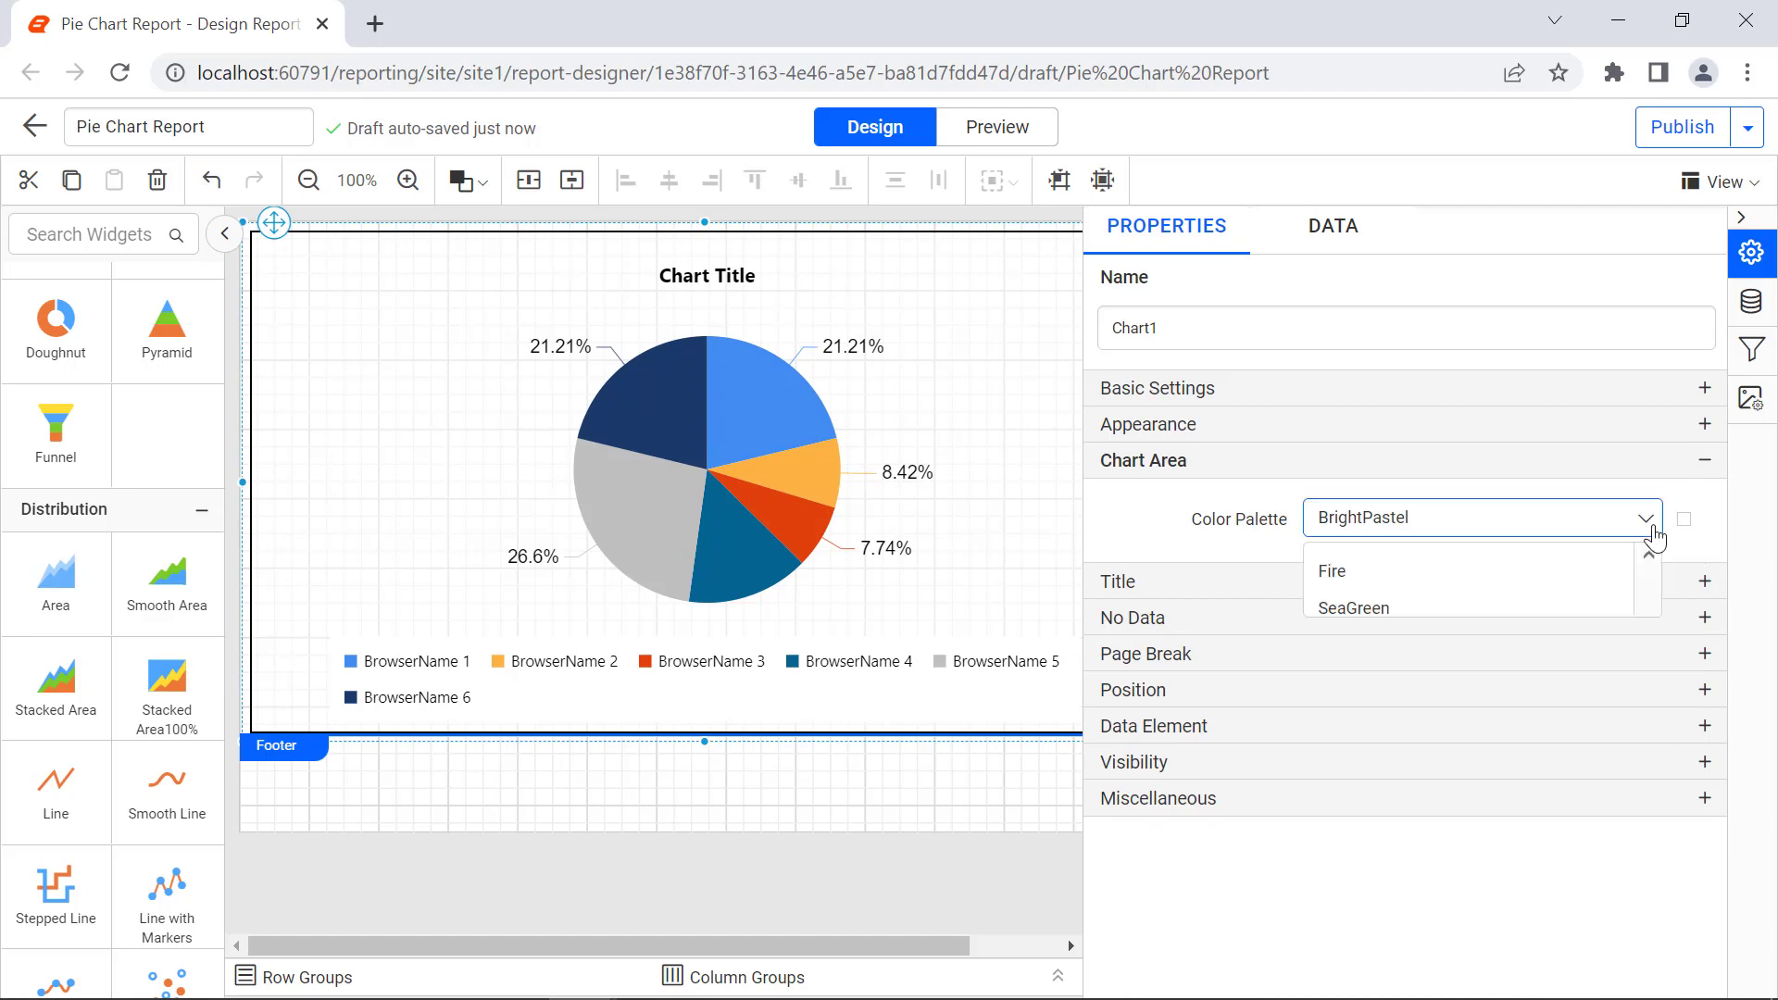
left_click(1621, 681)
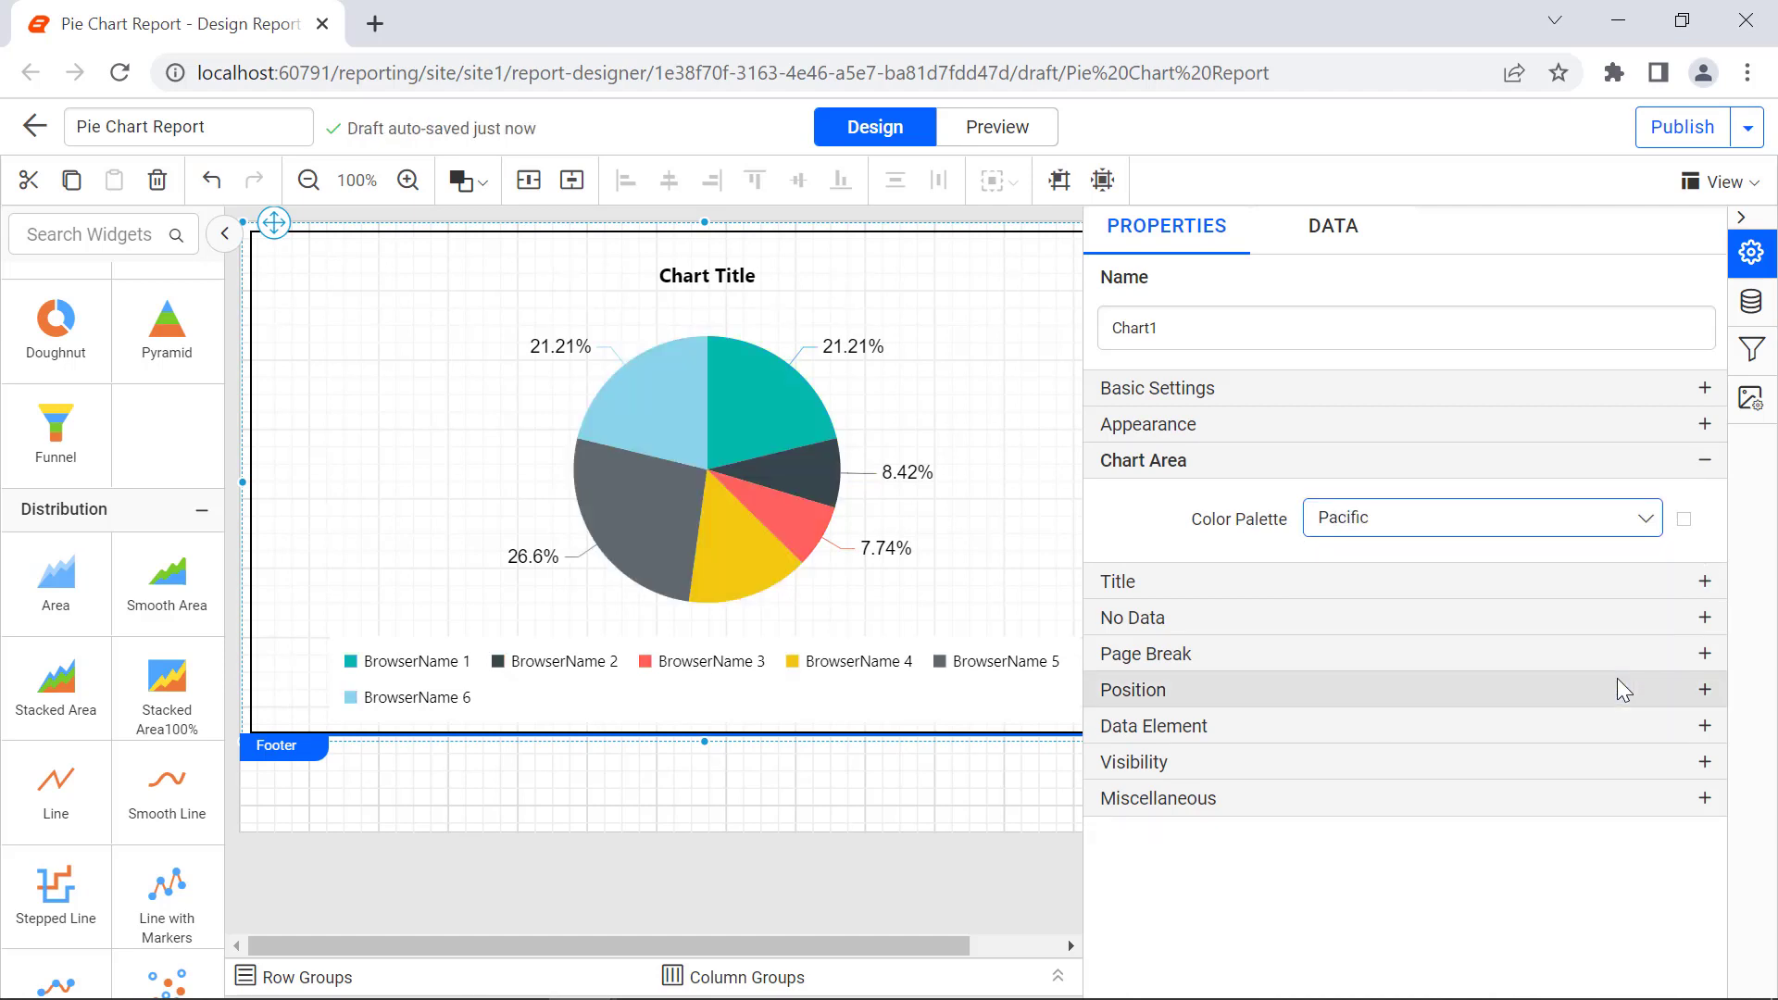
Step: Set the chart's title text to "Mobile Browser Usage Statistics"
left_click(1704, 582)
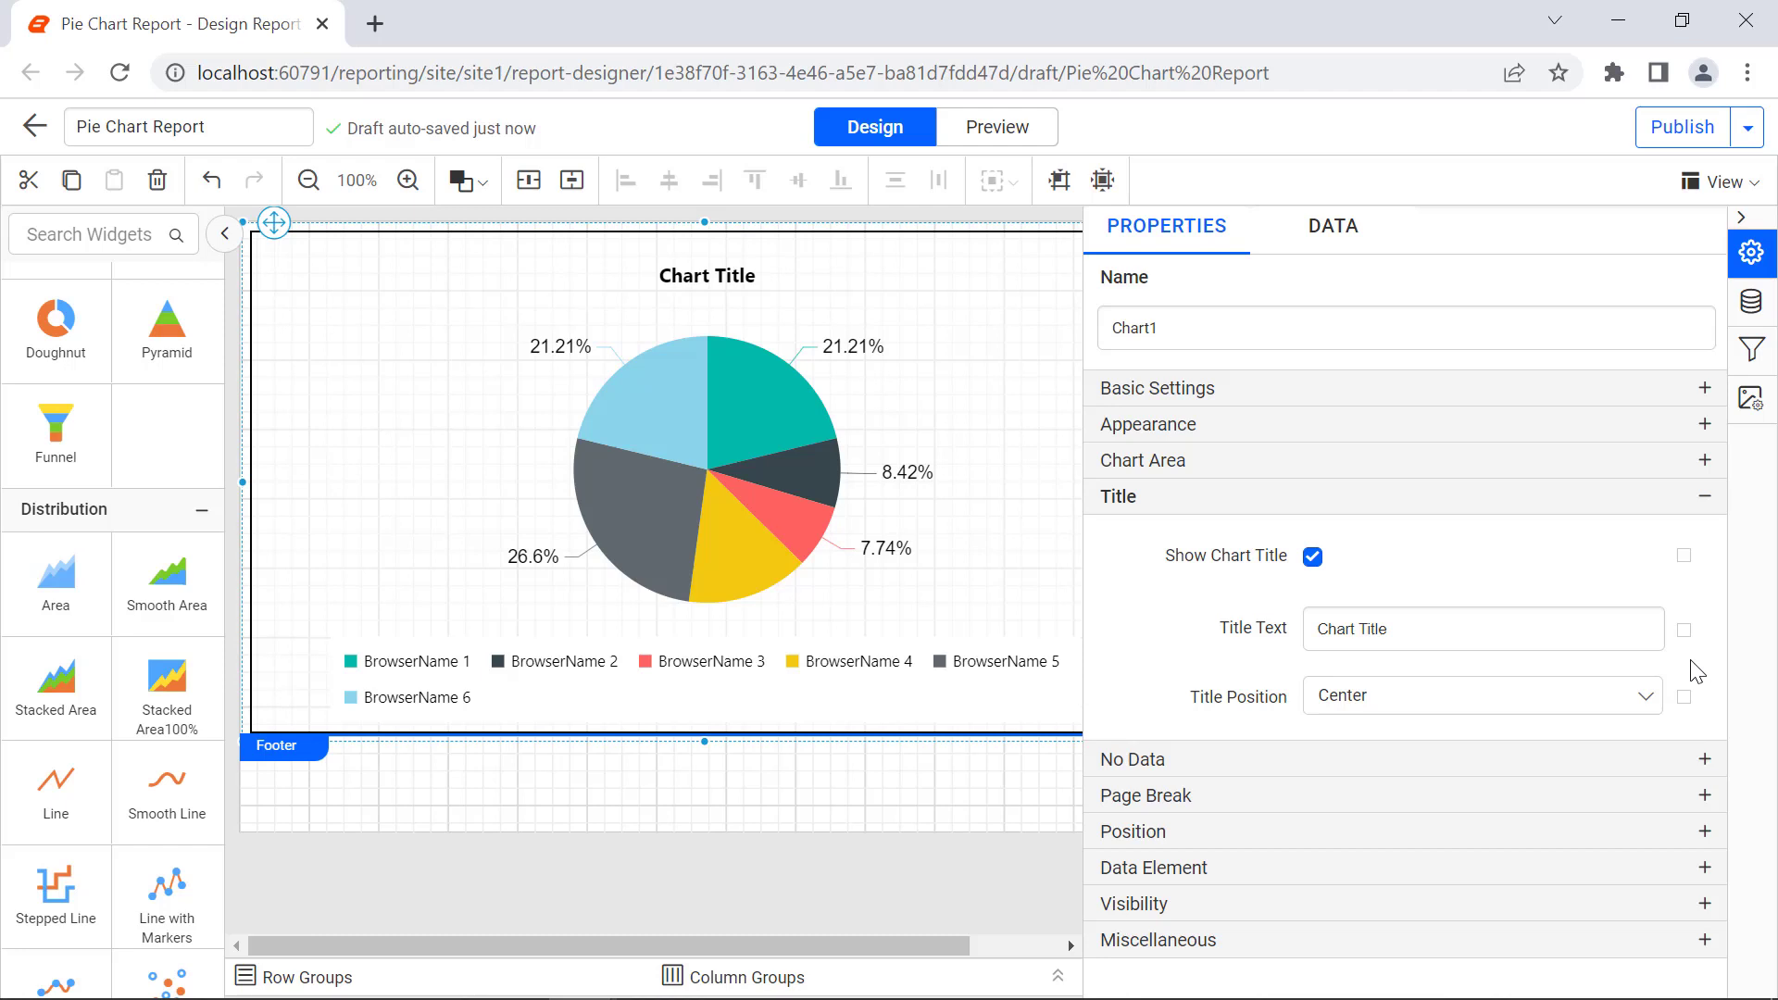
left_click(1637, 635)
key("ctrl+a")
type("Mobile Browser Usa")
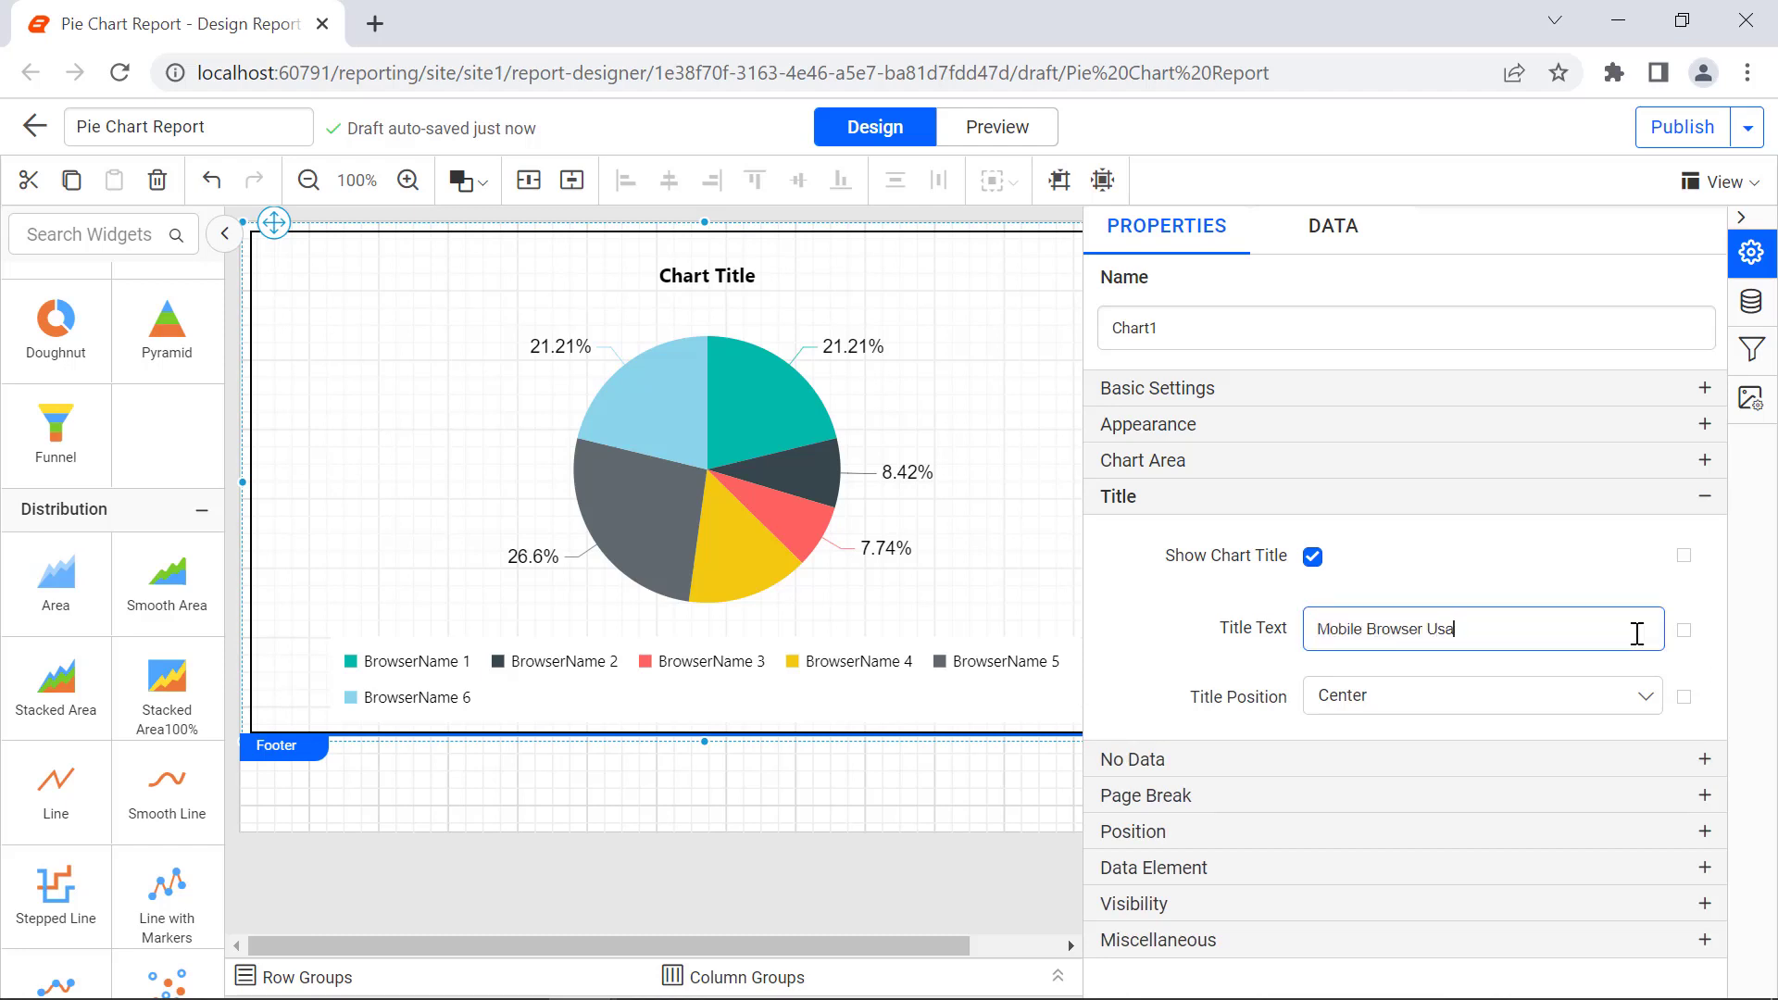
type("ge Statistics")
left_click(1654, 674)
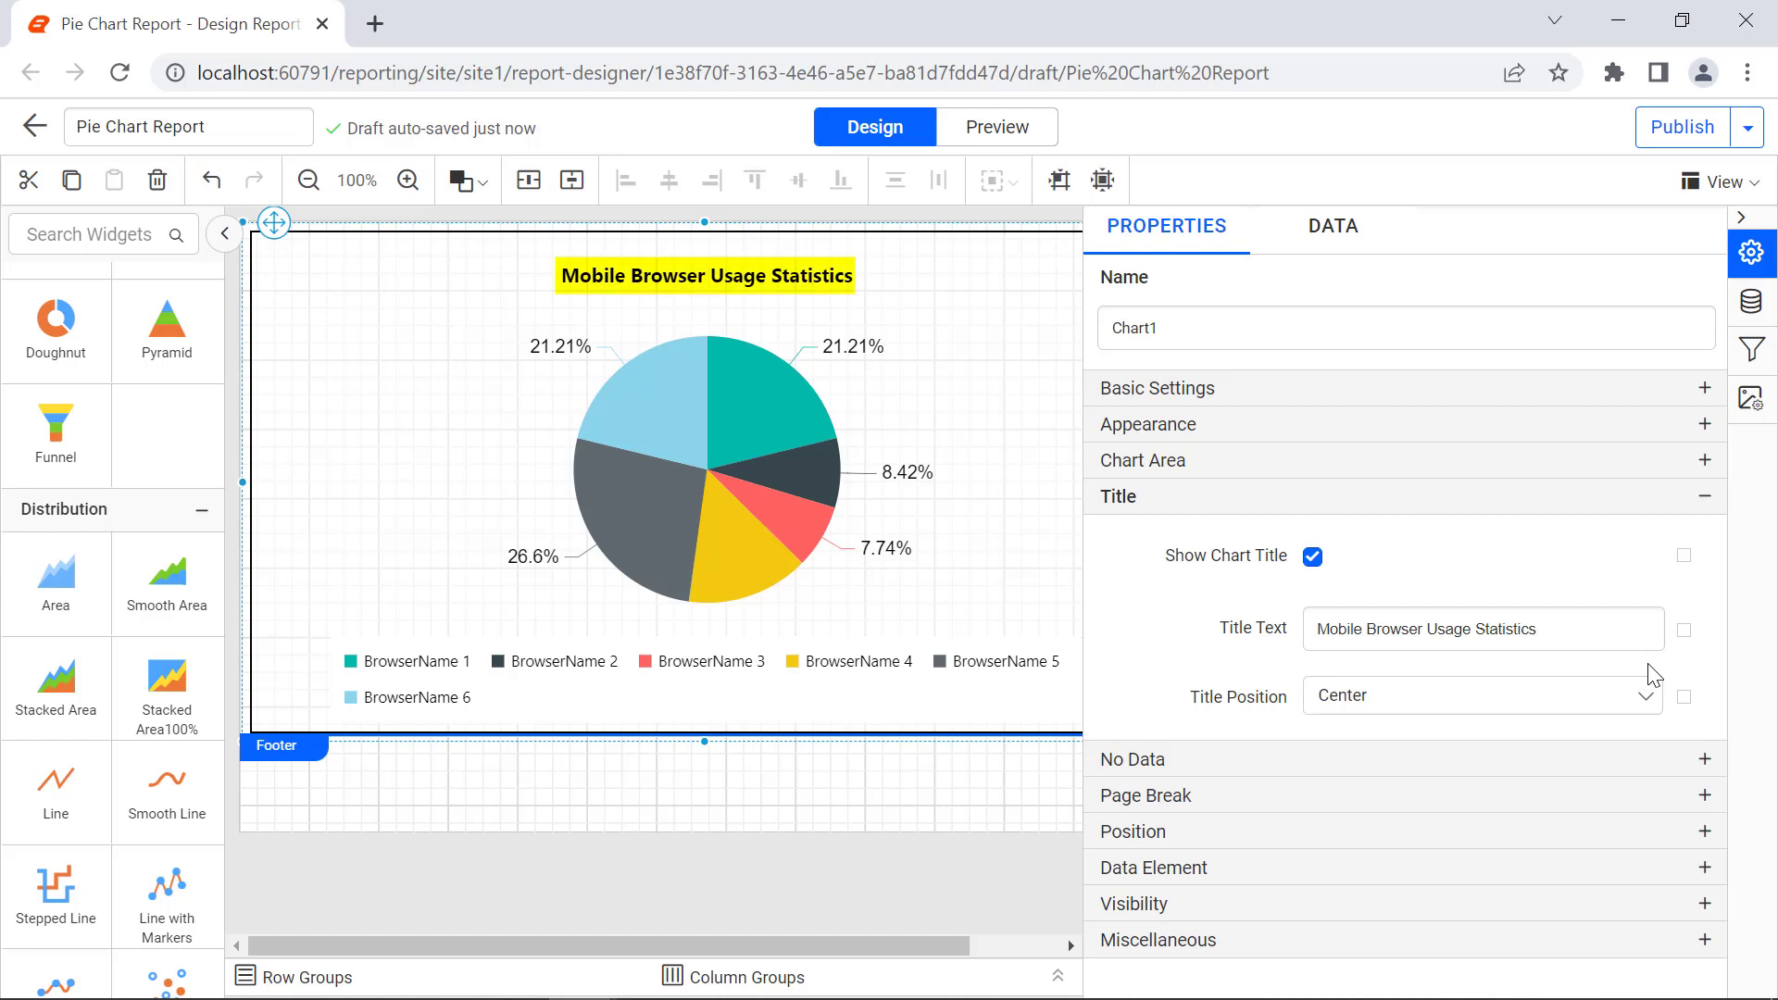
Step: Set the chart's no-data message to "No Data to Display" and enable its page number reset
left_click(1675, 759)
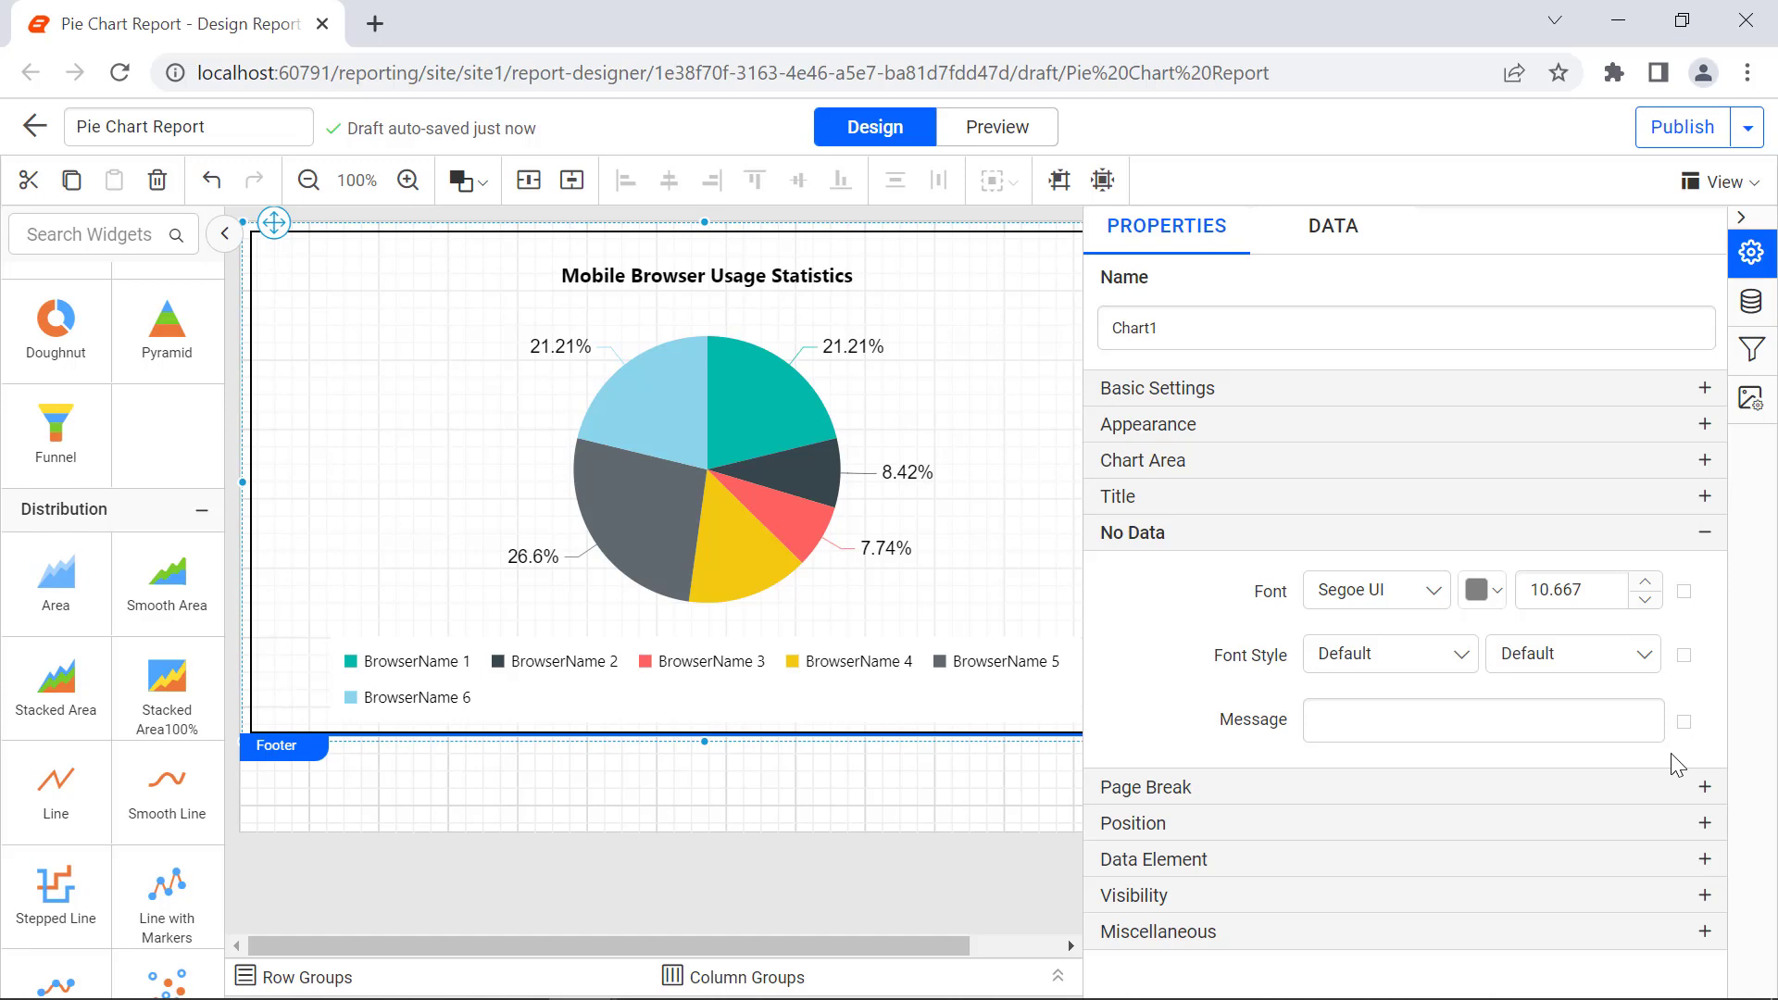
left_click(1630, 727)
type("No Data to D")
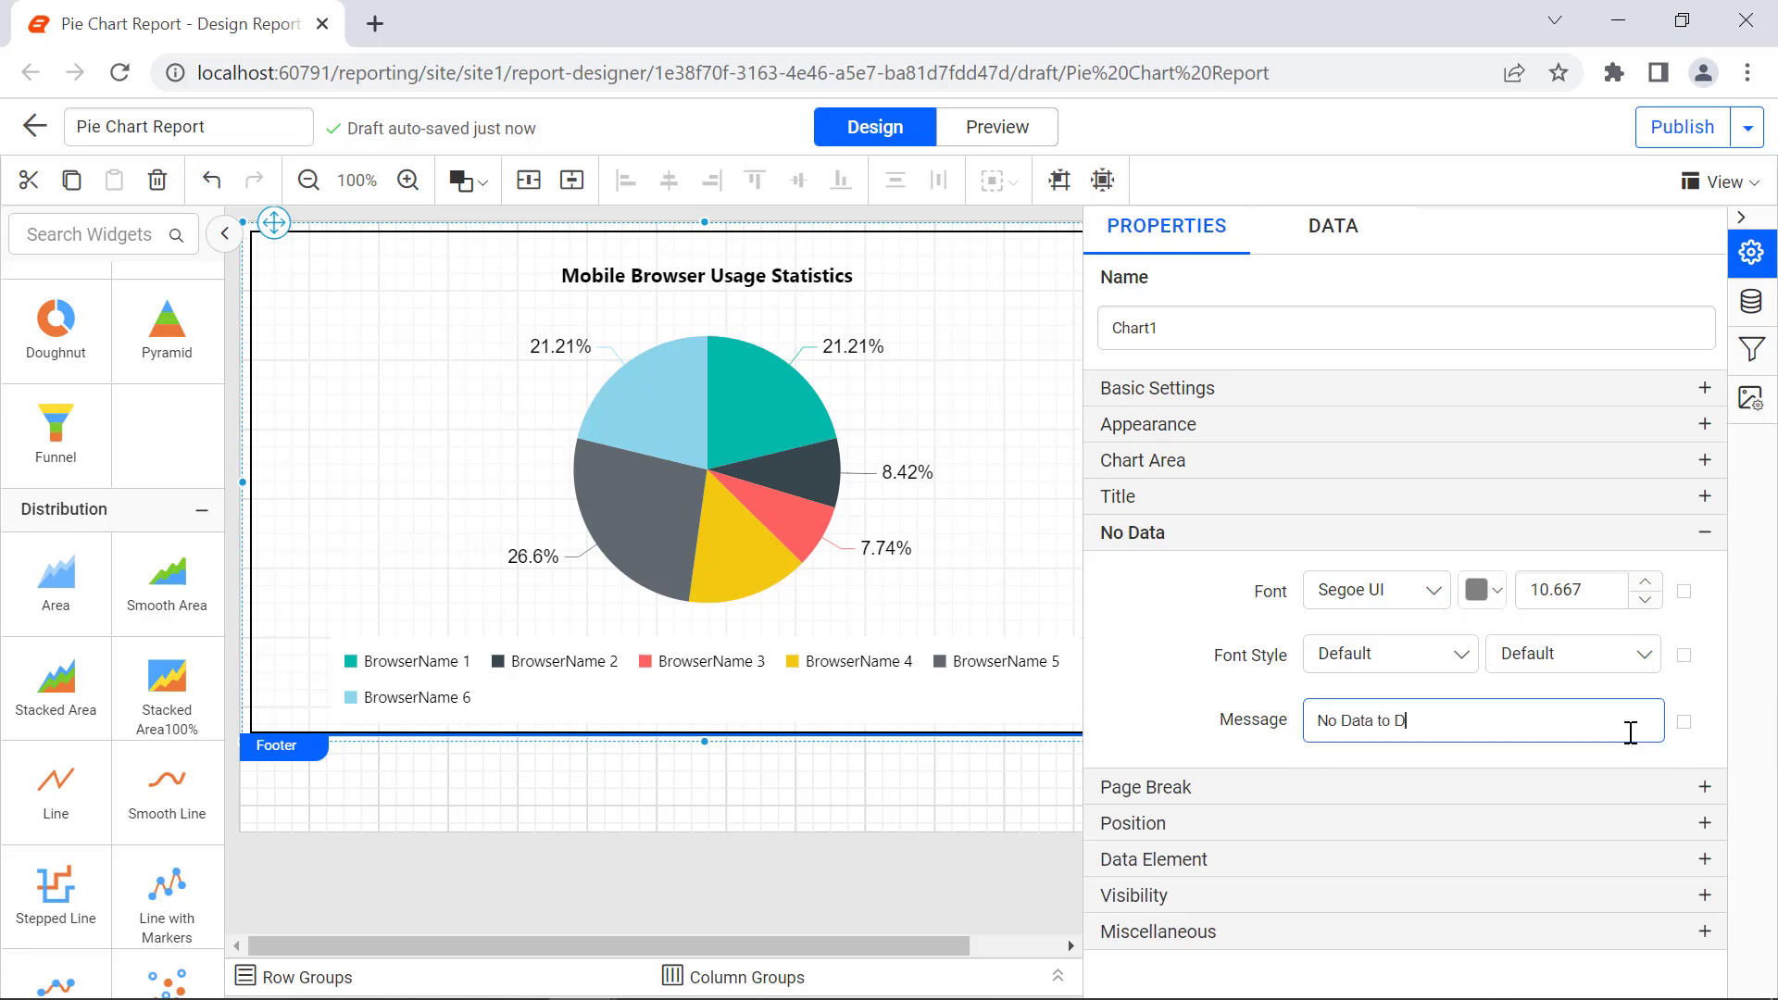
type("isplay")
left_click(1645, 765)
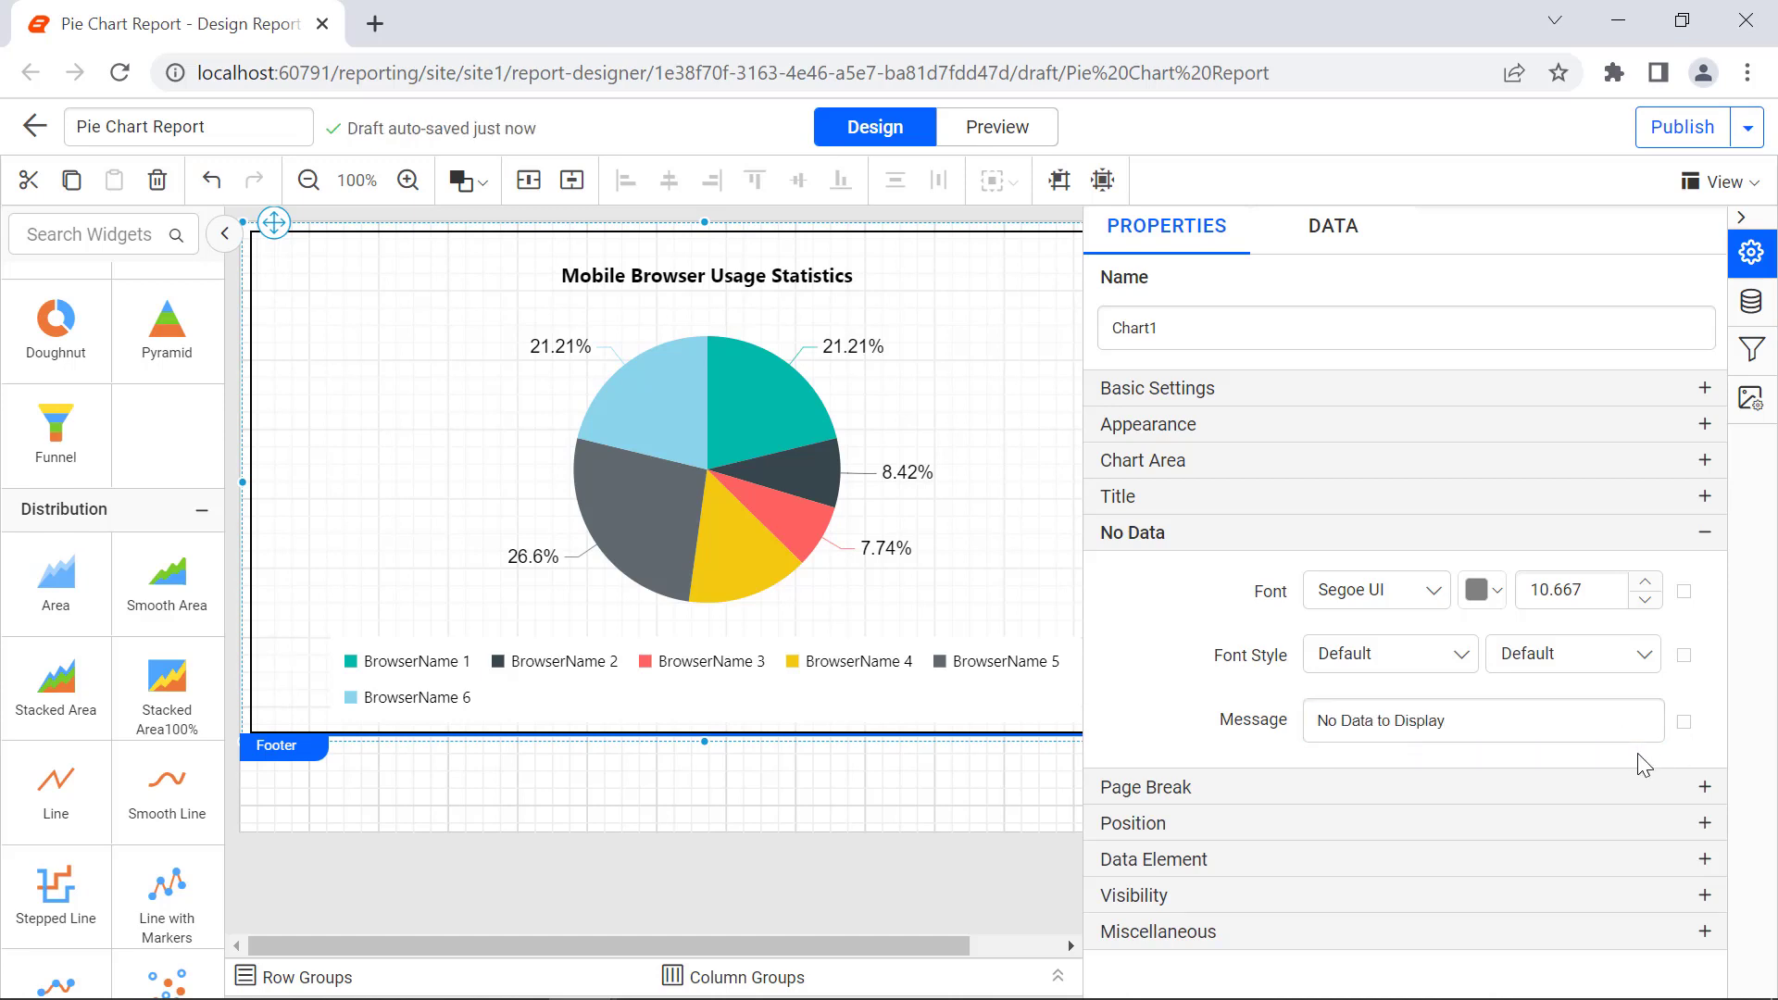
left_click(1445, 787)
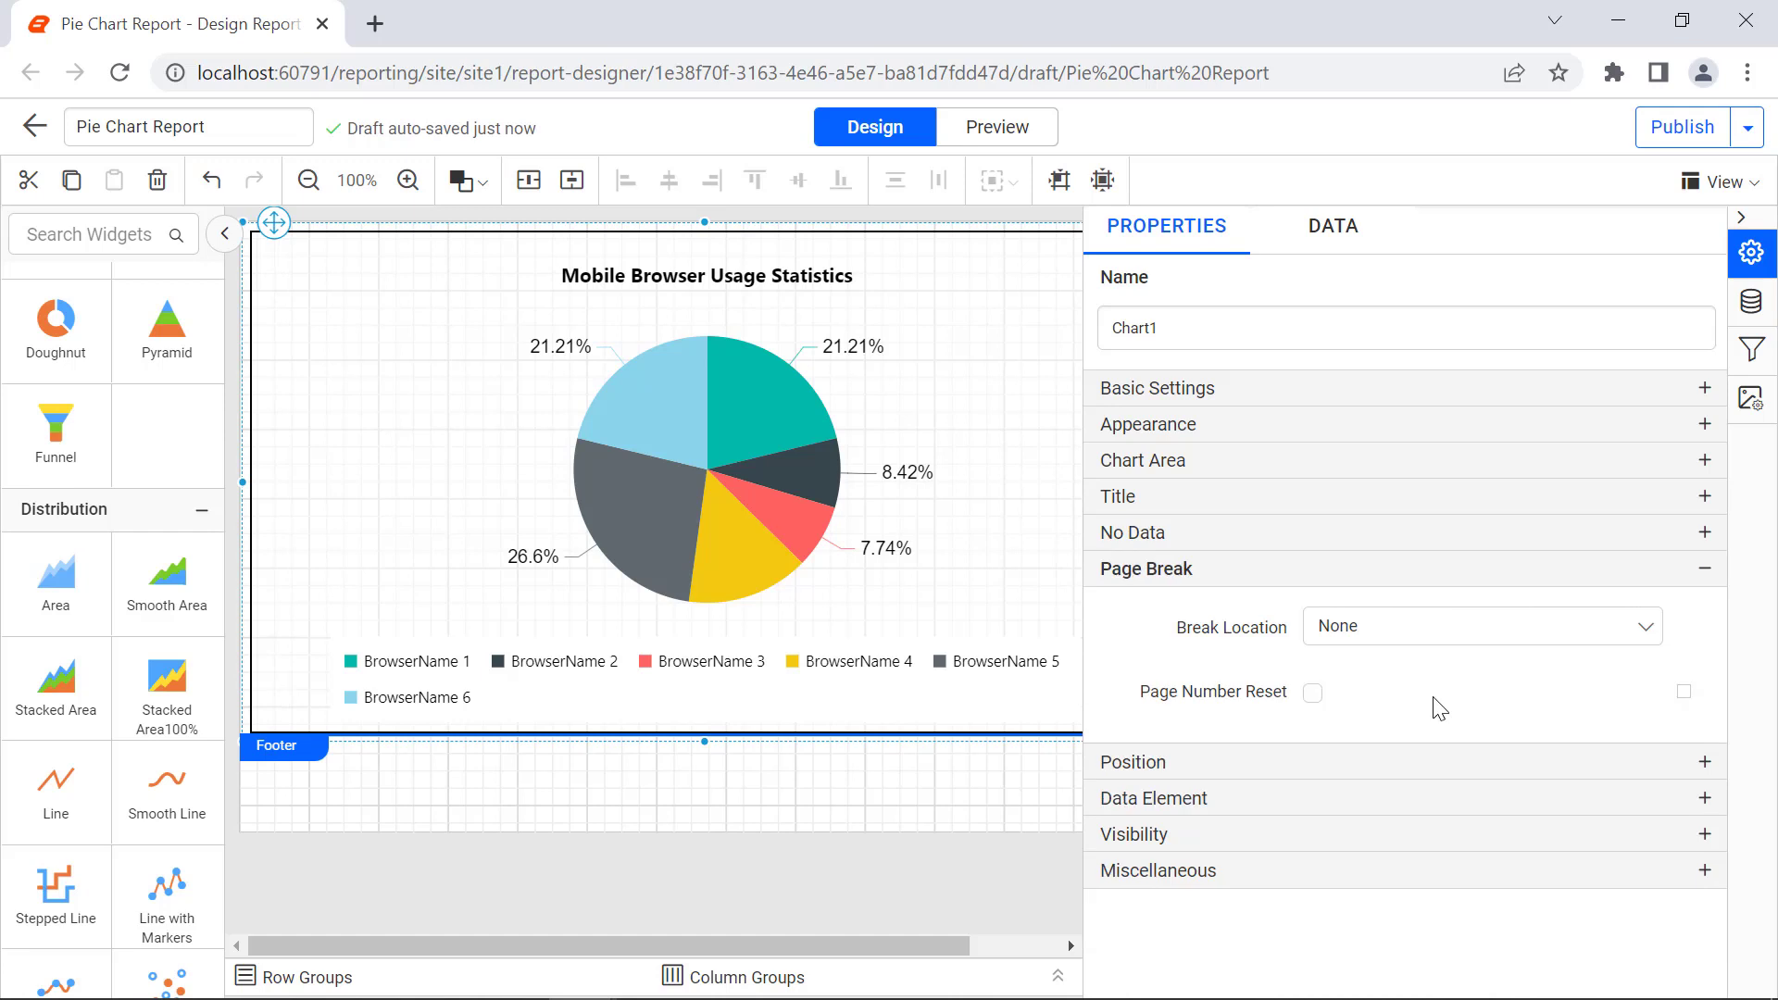
left_click(1313, 695)
Step: Set the chart's tooltip to "Mobile Browser Usage Statistics Chart" and preview the finished report
left_click(1705, 871)
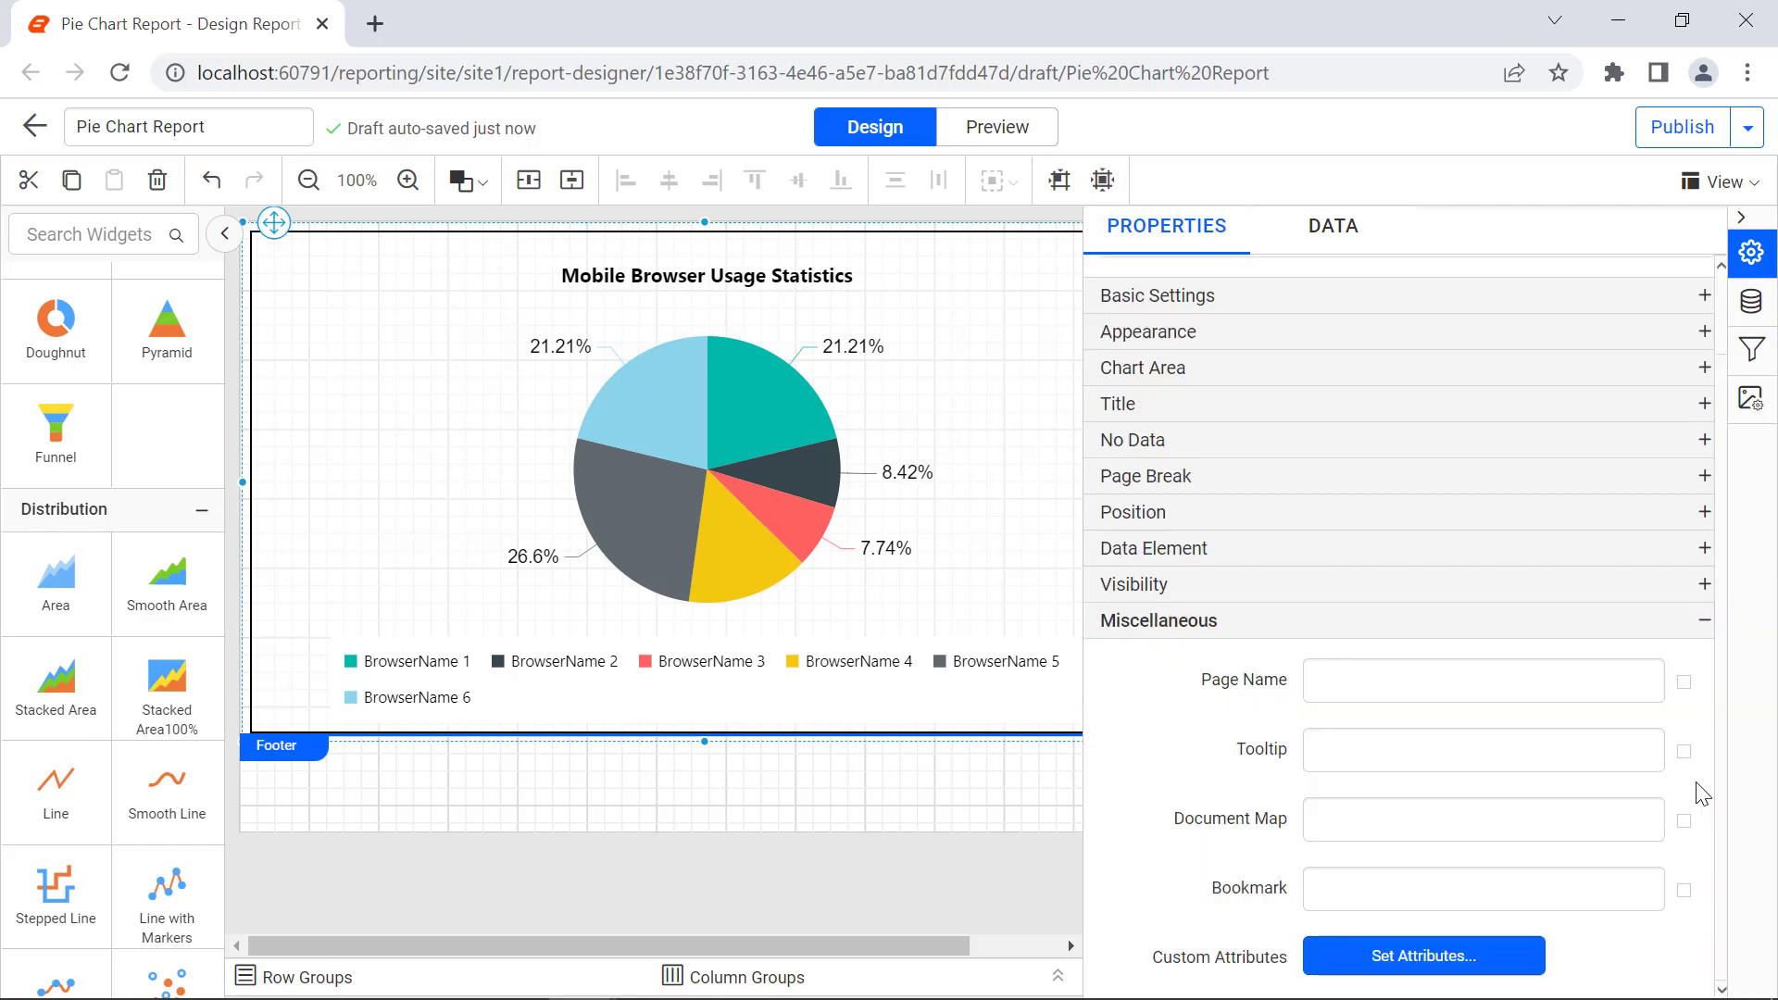
left_click(1606, 748)
type("Mobile Browse")
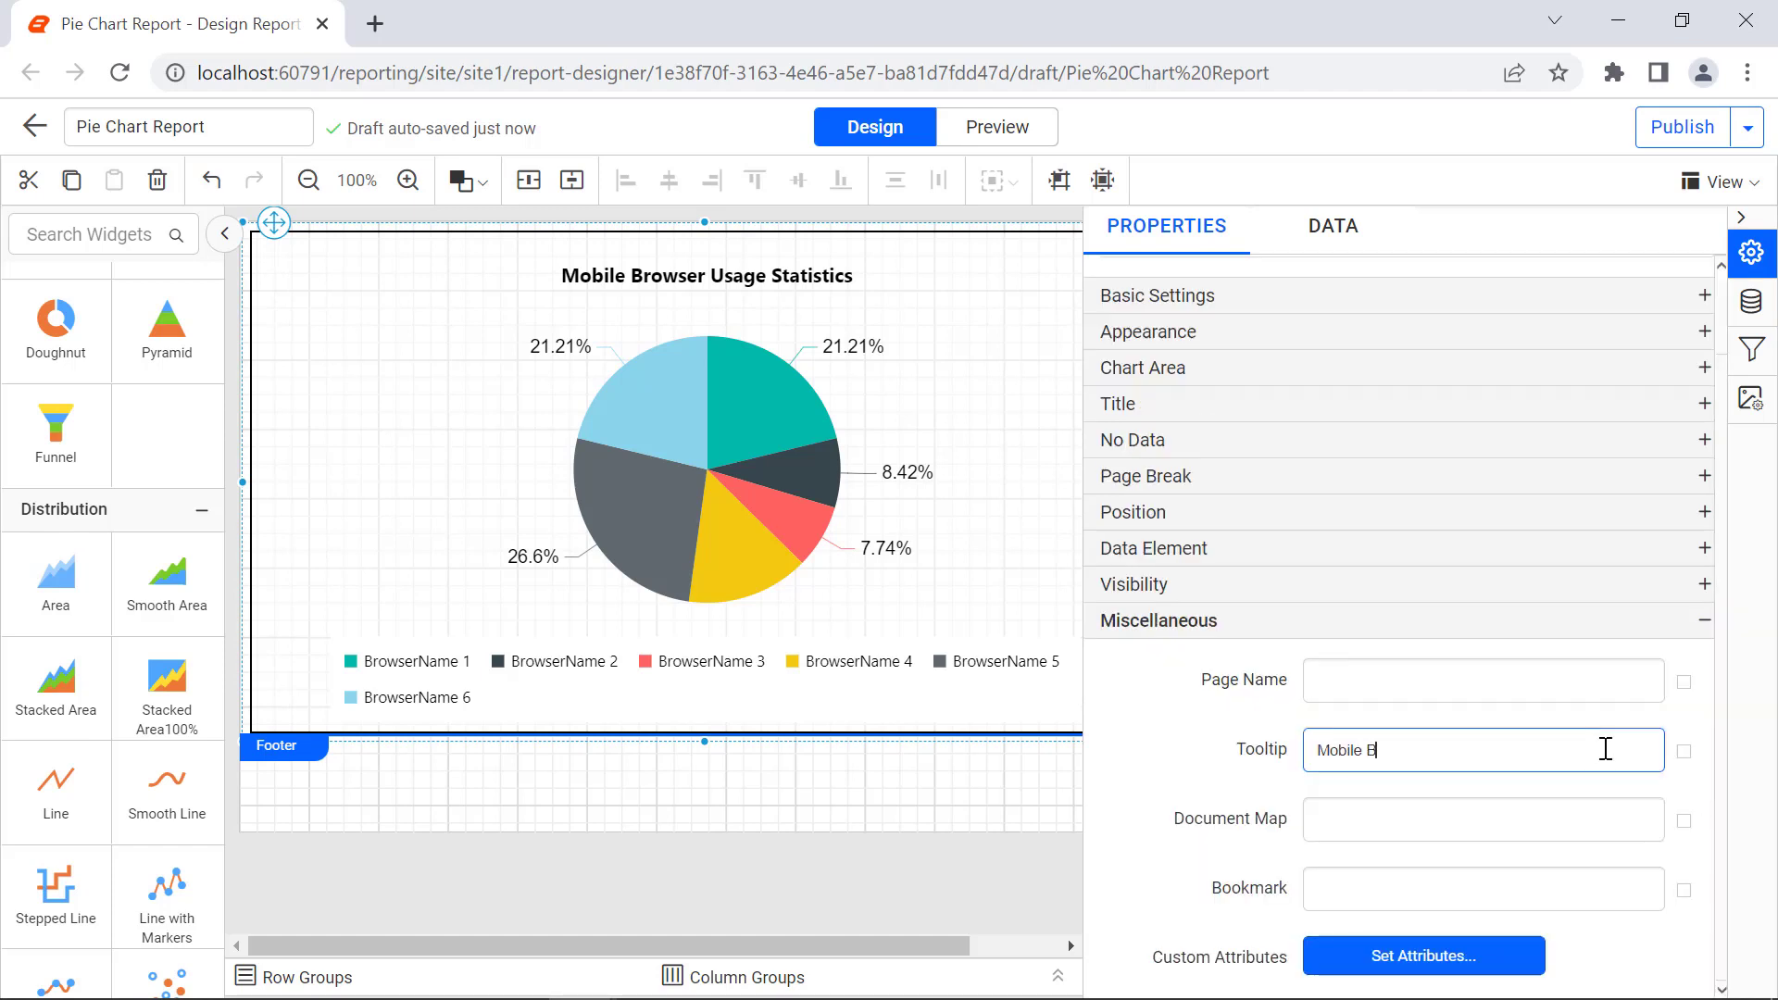
type("r Usage Statistics Chart")
left_click(1615, 787)
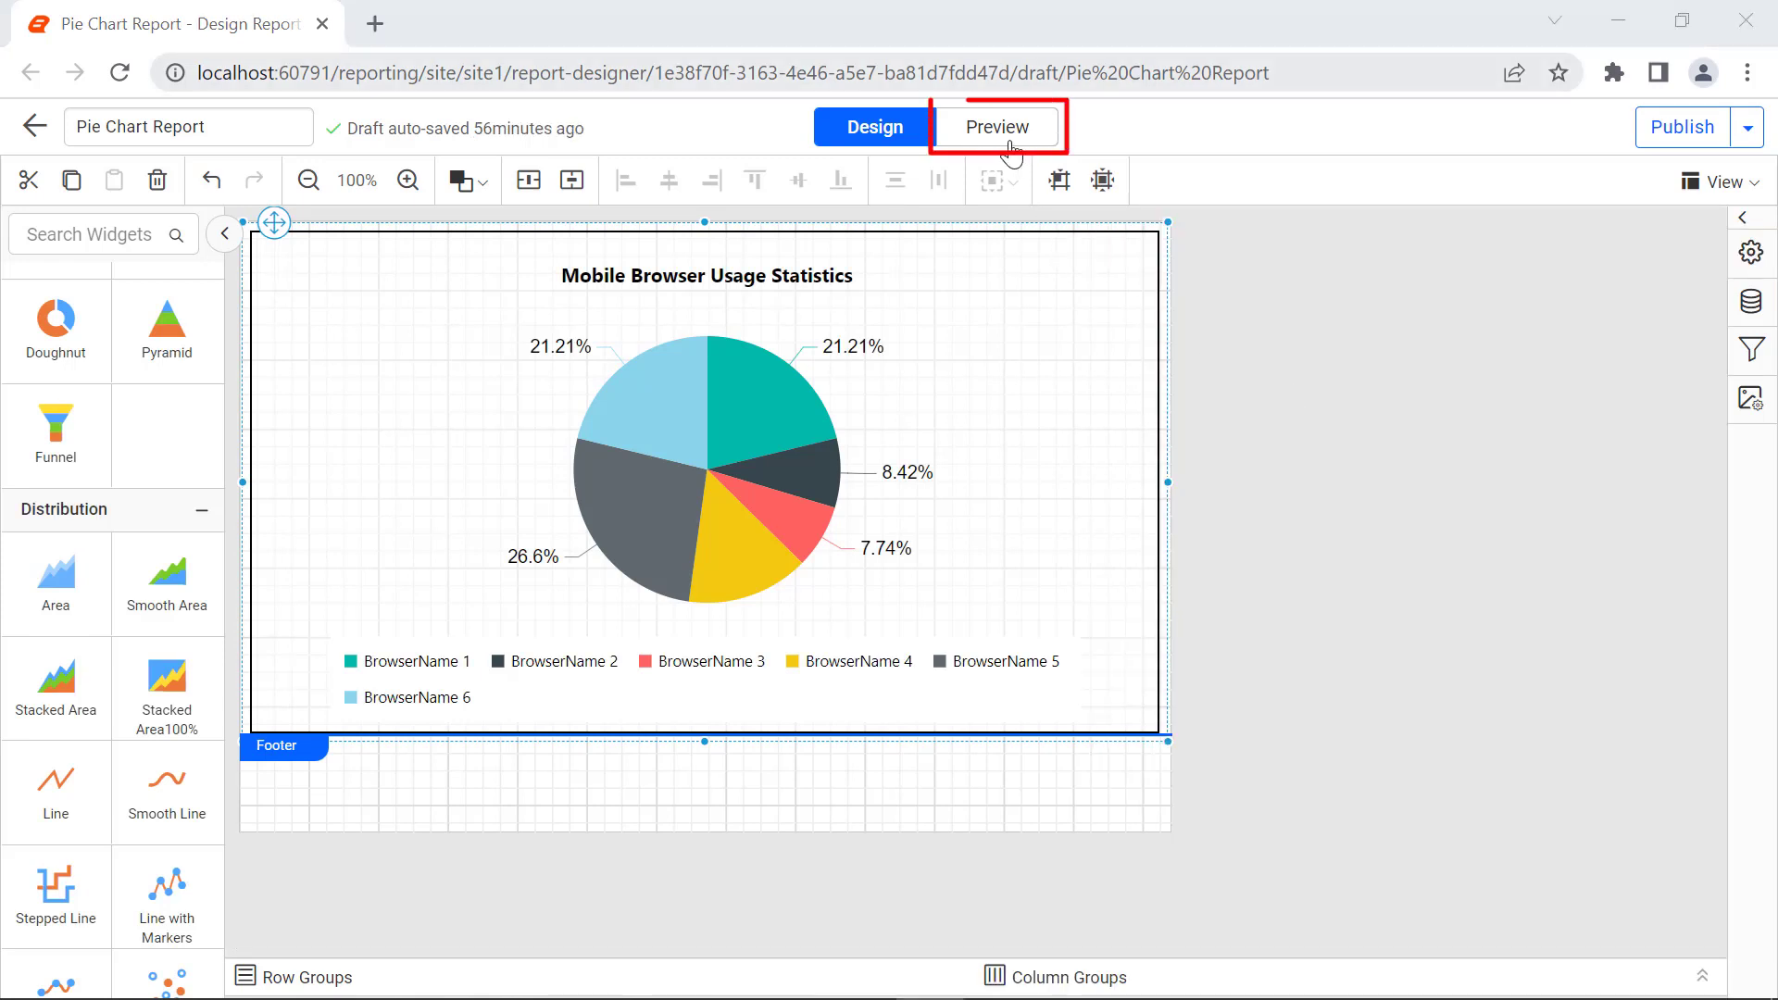
left_click(1012, 146)
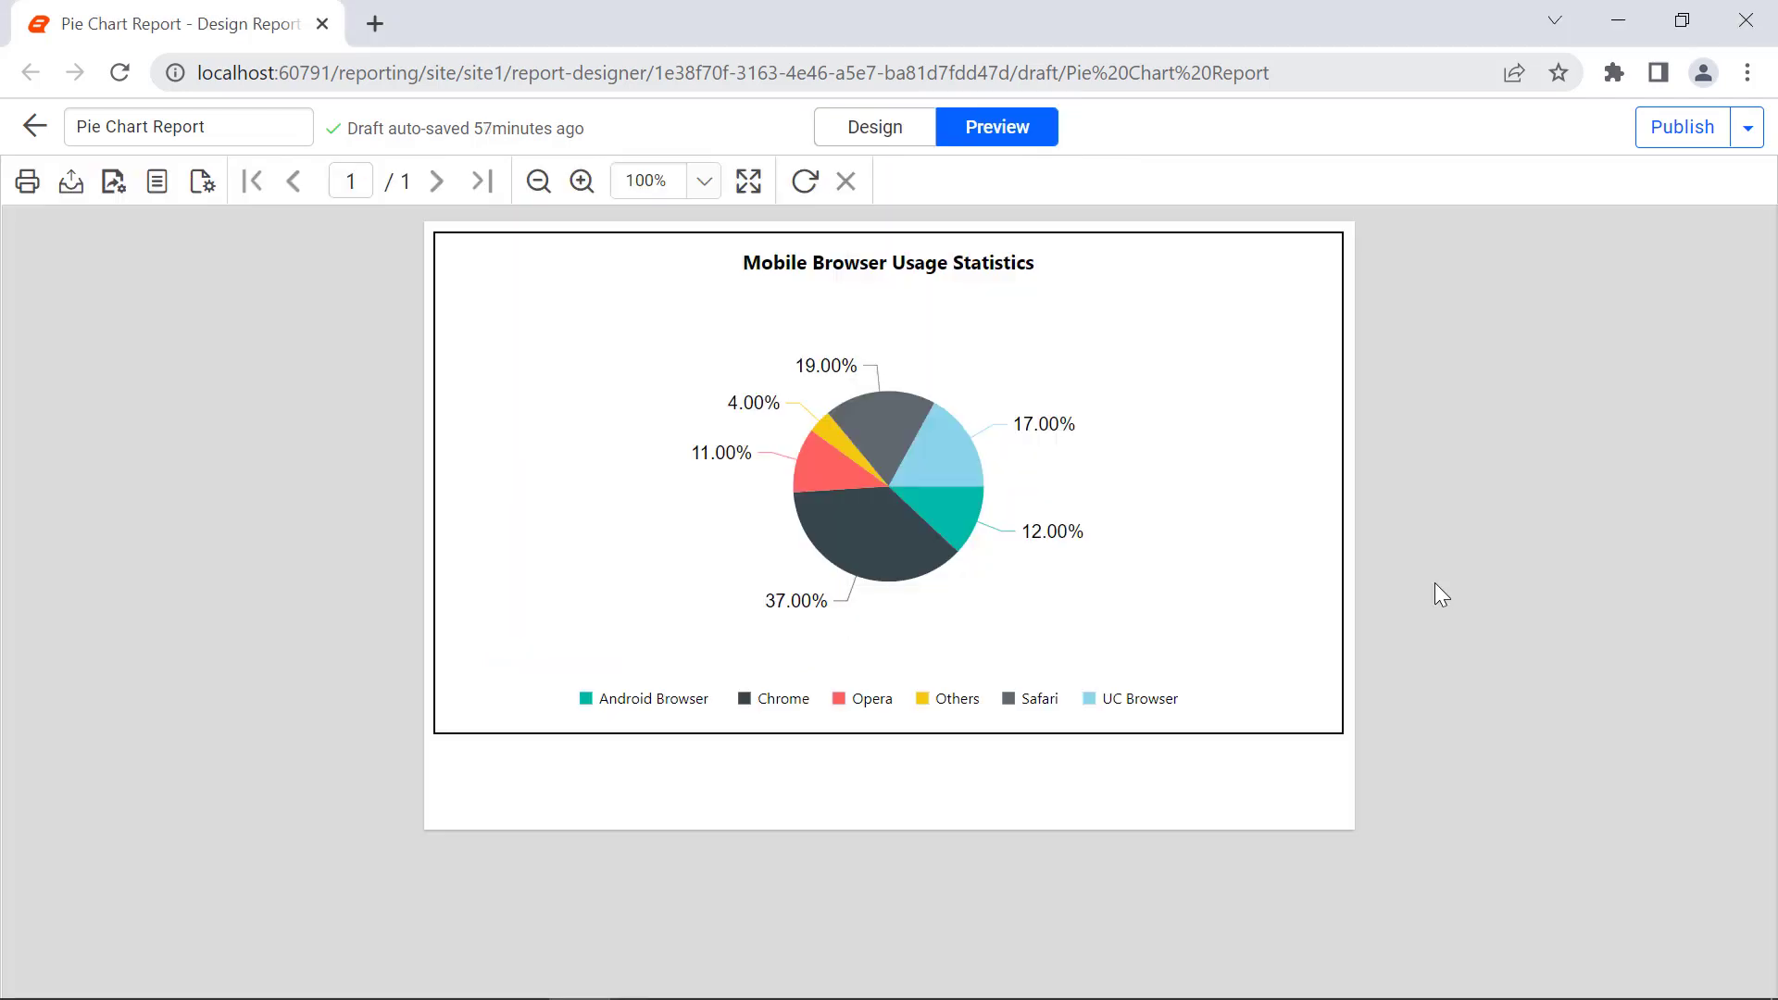